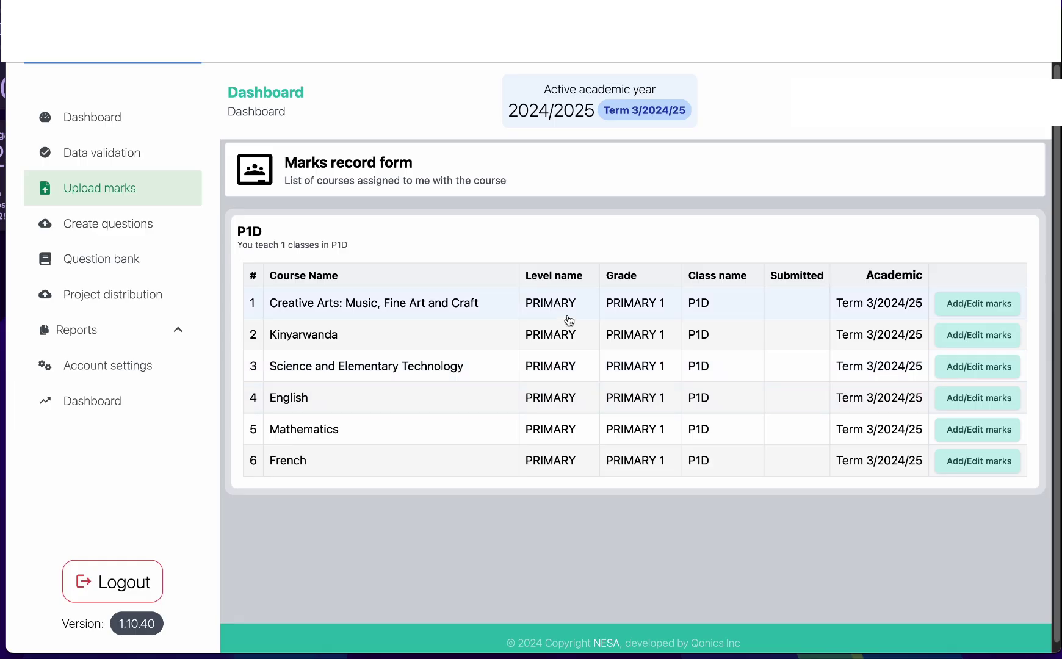
Step: Open the academic year and term chooser showing Term 3/2024/25 for the P1D courses
left_click(629, 110)
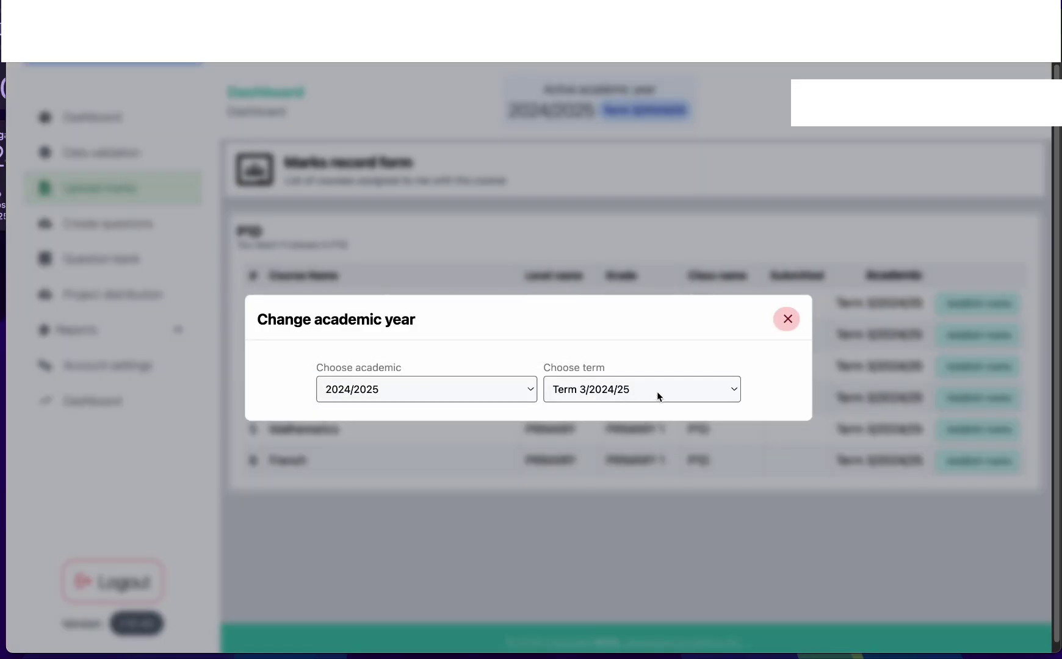
left_click(734, 390)
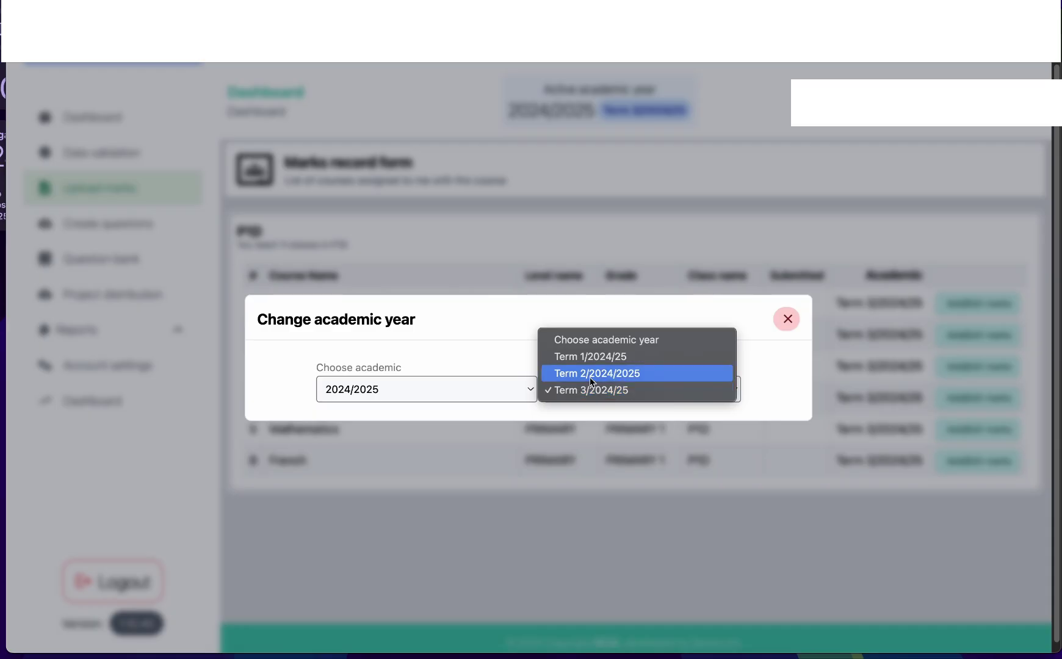
left_click(617, 394)
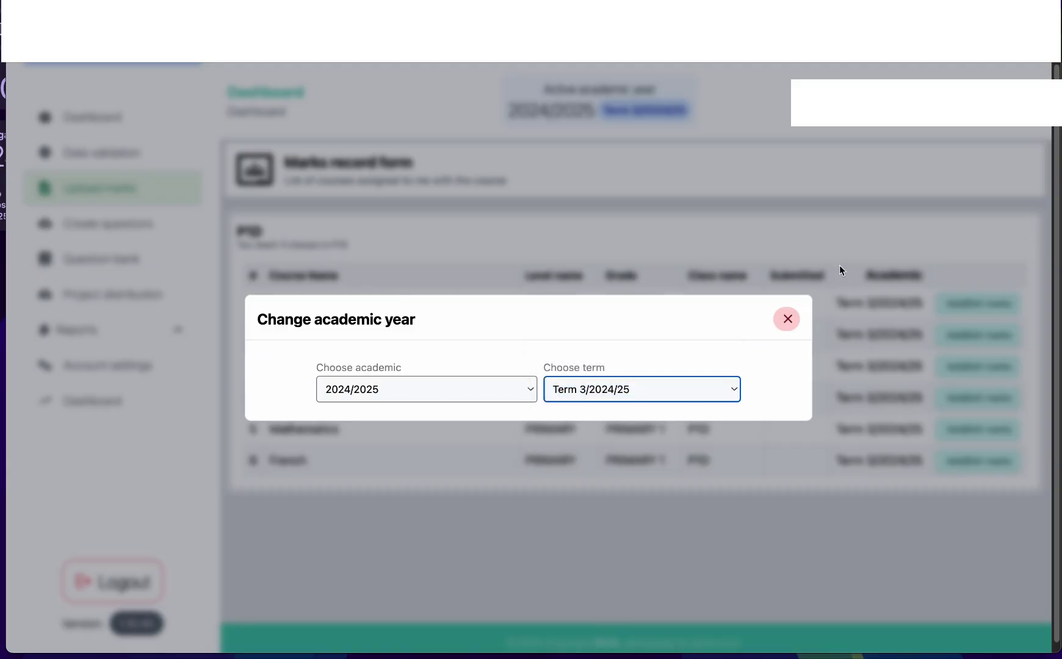
left_click(786, 319)
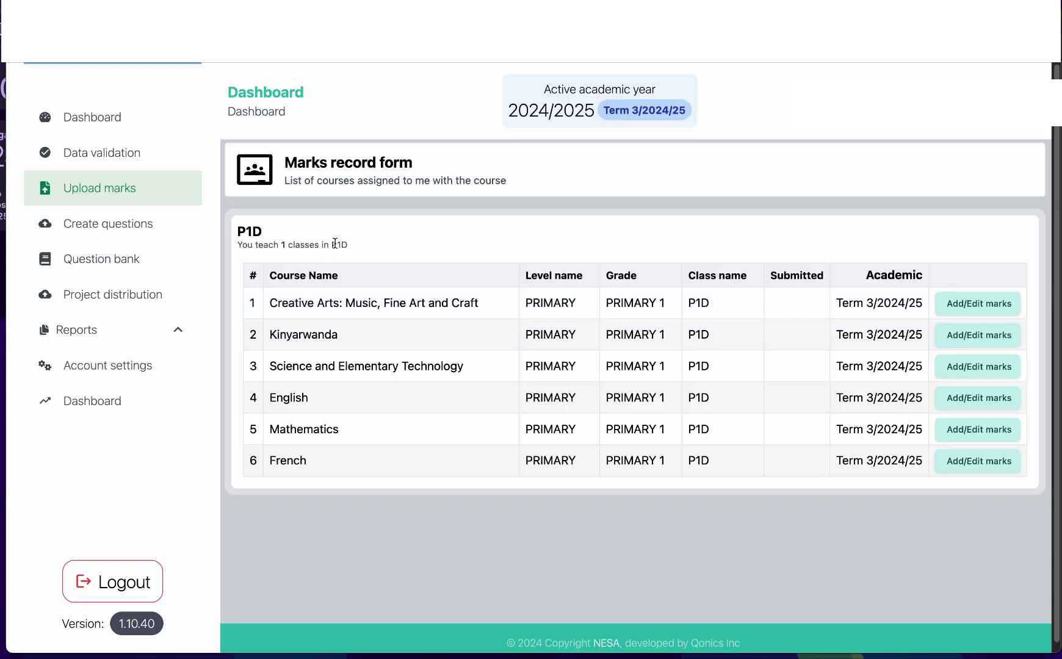
left_click(112, 157)
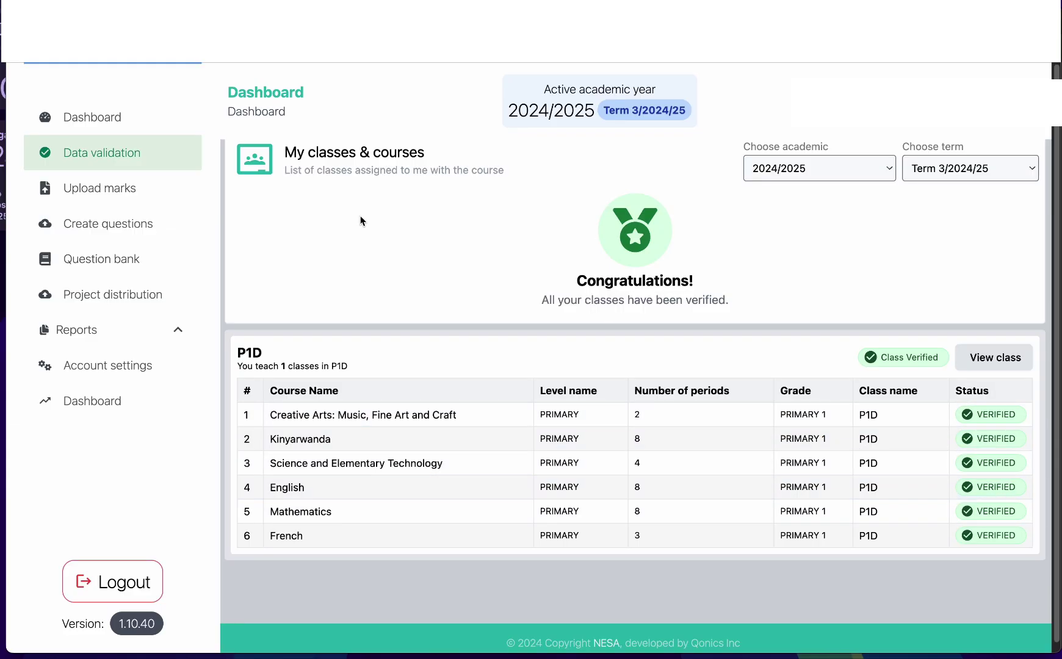
left_click(143, 188)
left_click(783, 254)
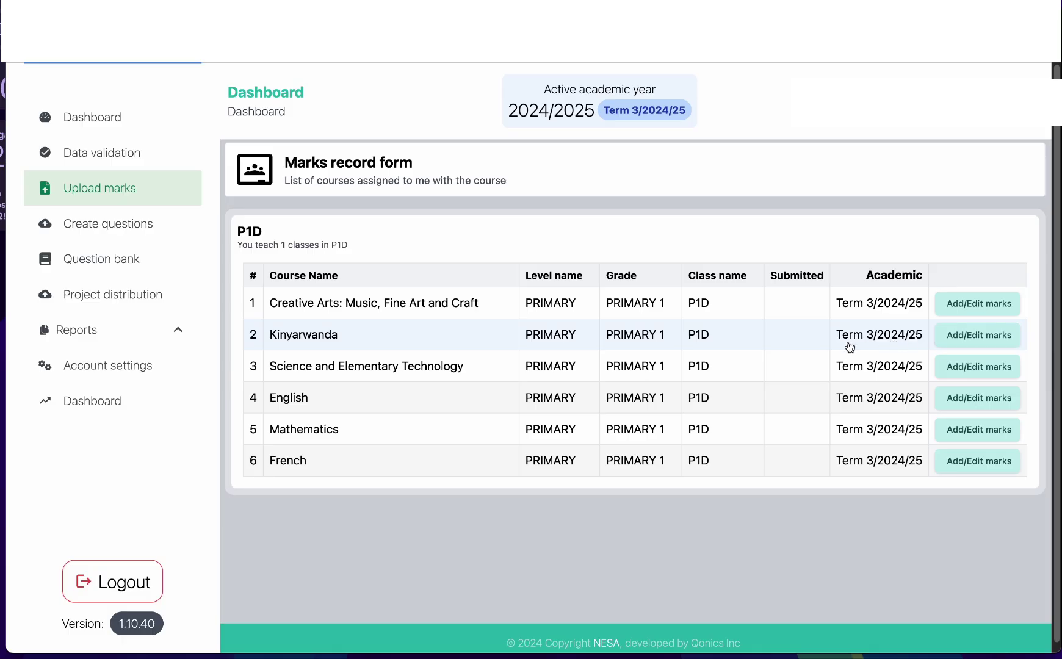
Step: Add an End of Unit assessment to Kinyarwanda, listed as a draft with 0 marks
left_click(980, 336)
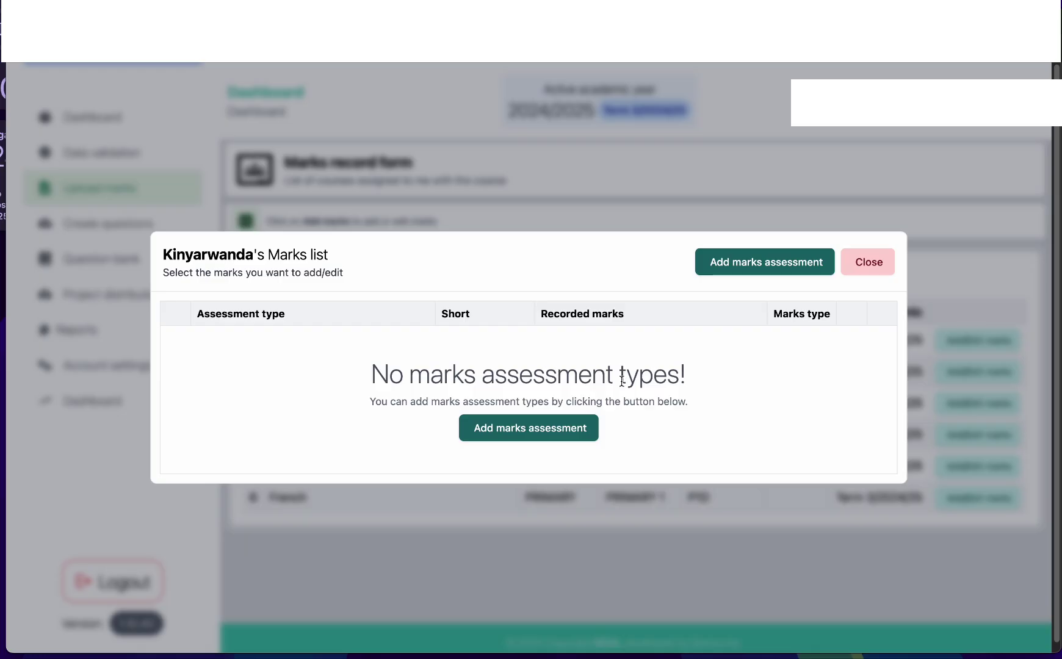
left_click(542, 433)
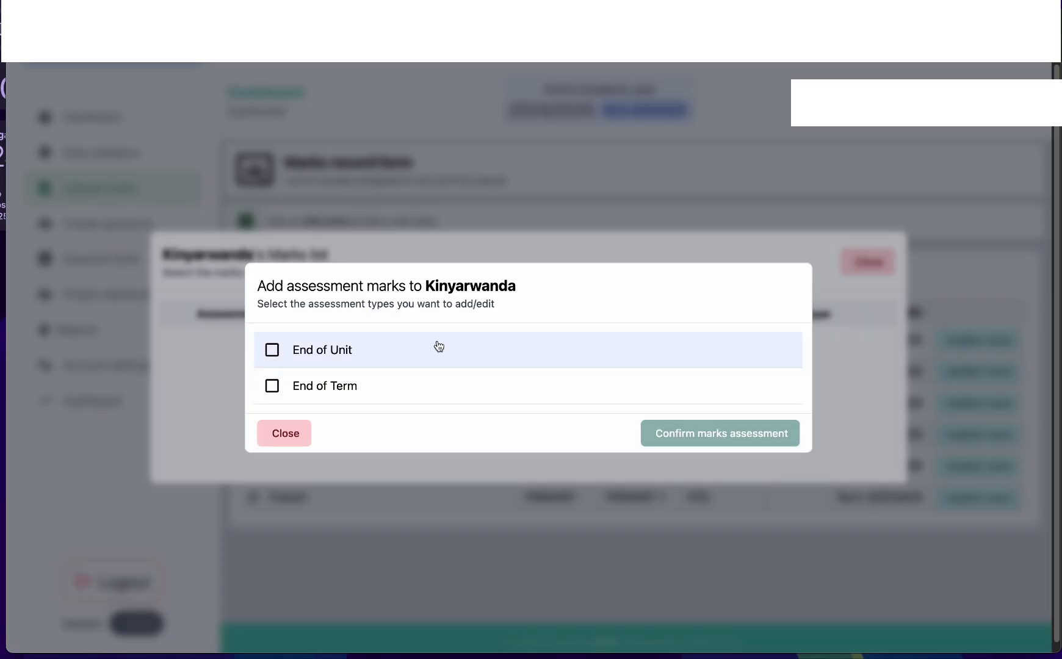
left_click(361, 360)
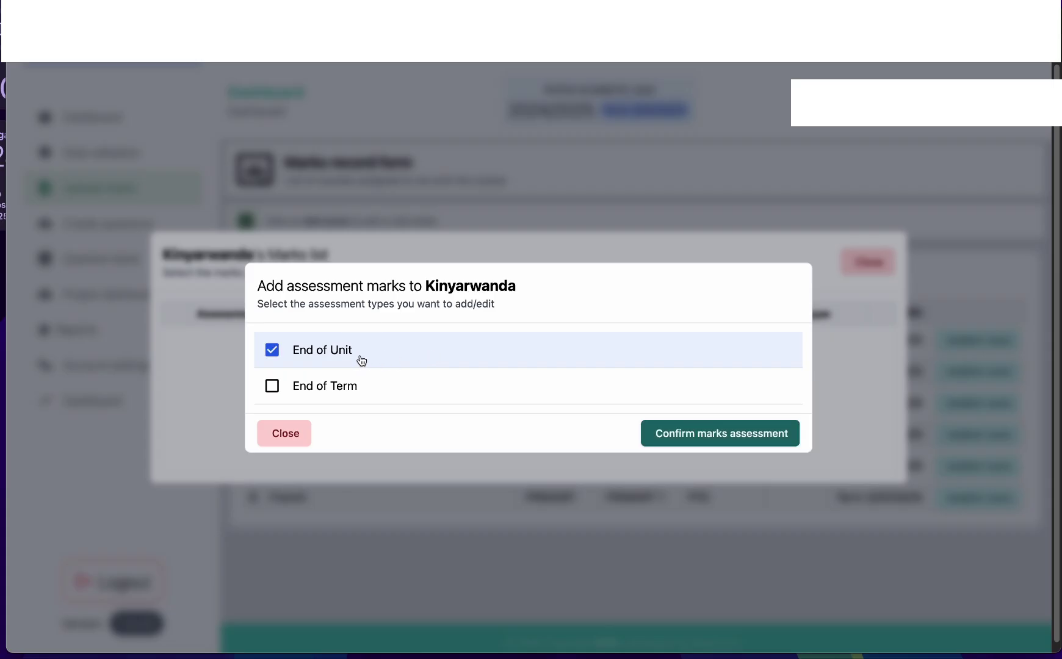
left_click(749, 437)
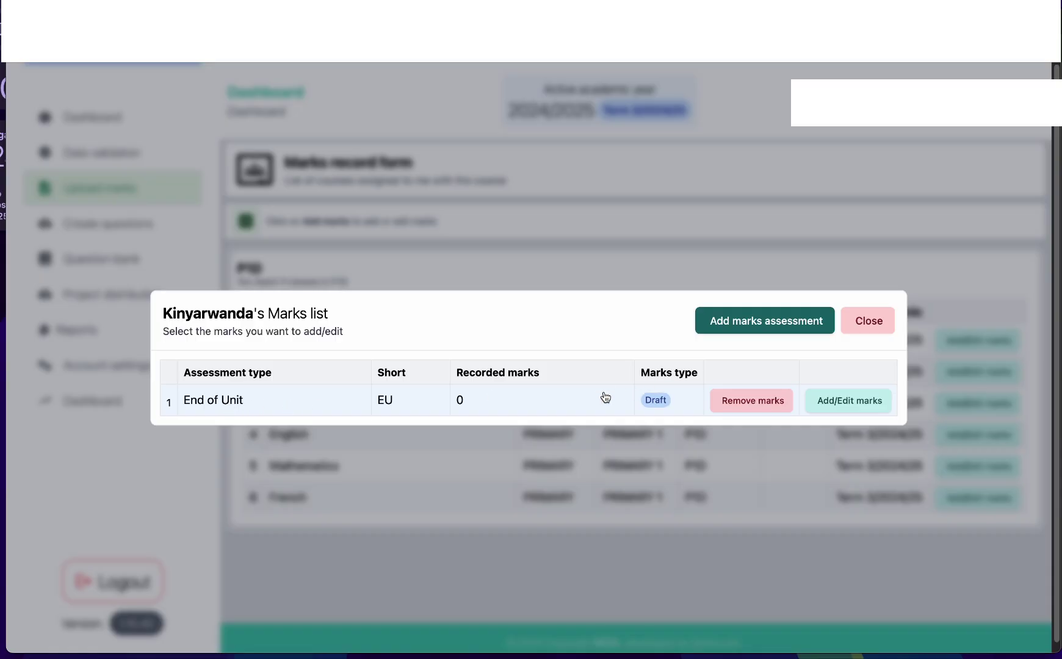
Step: Open Kinyarwanda's End of Unit marks sheet, out of 80, and scroll through the students
left_click(856, 401)
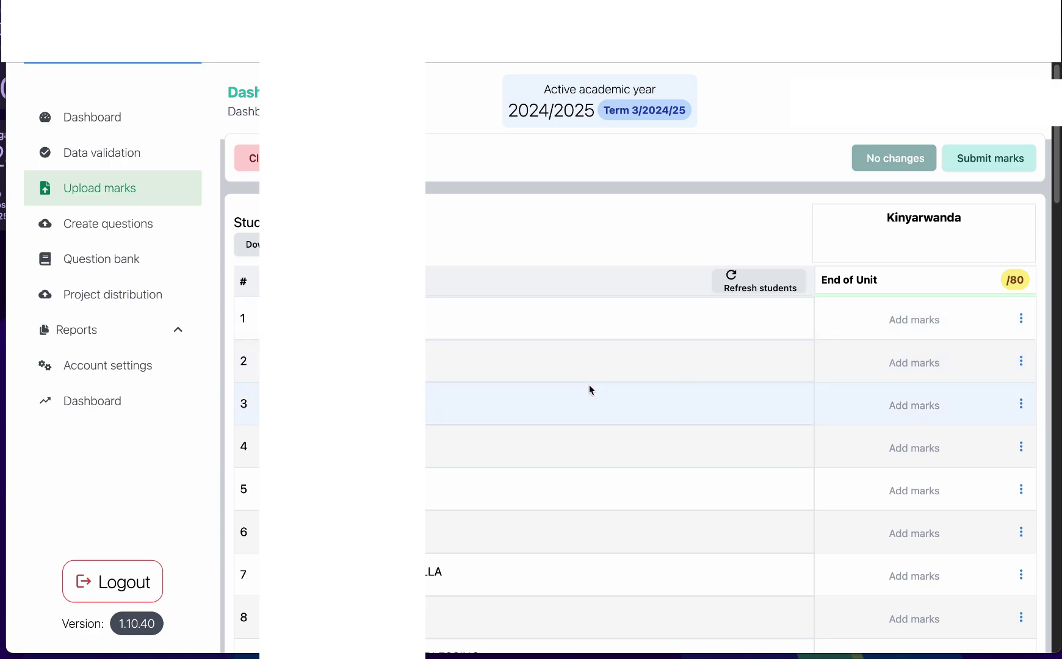
scroll(435, 400, "down", 8)
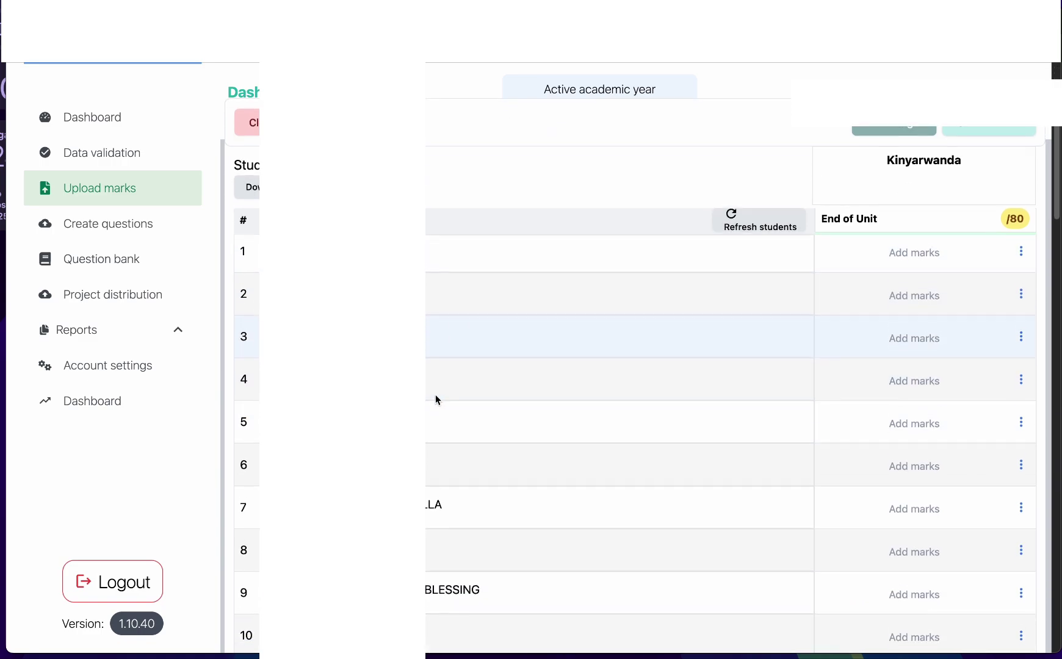
scroll(436, 400, "down", 13)
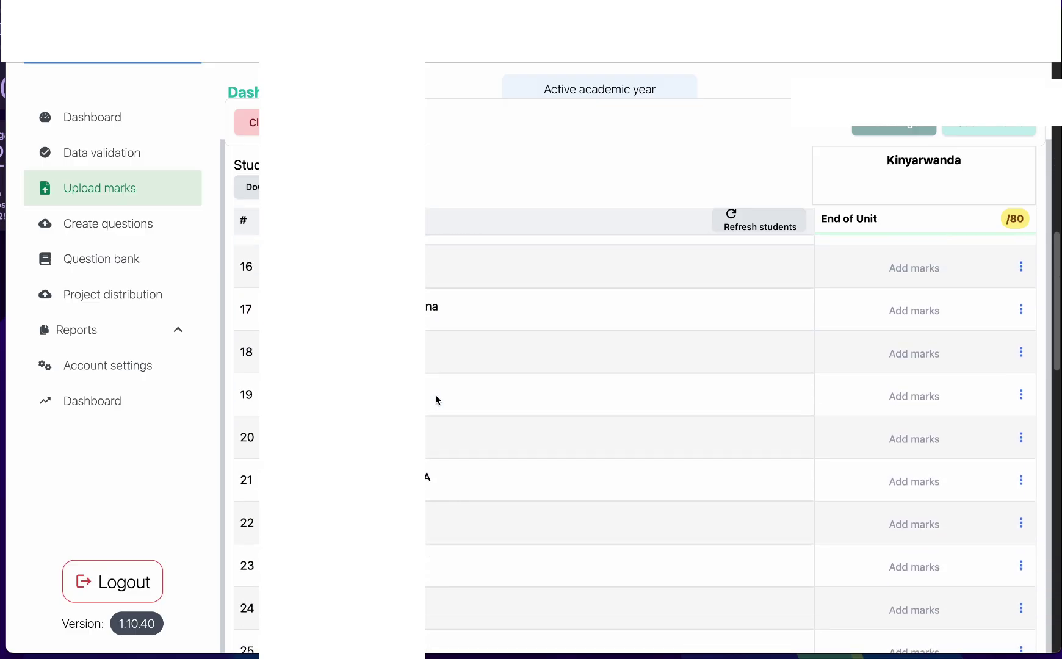
scroll(436, 399, "down", 10)
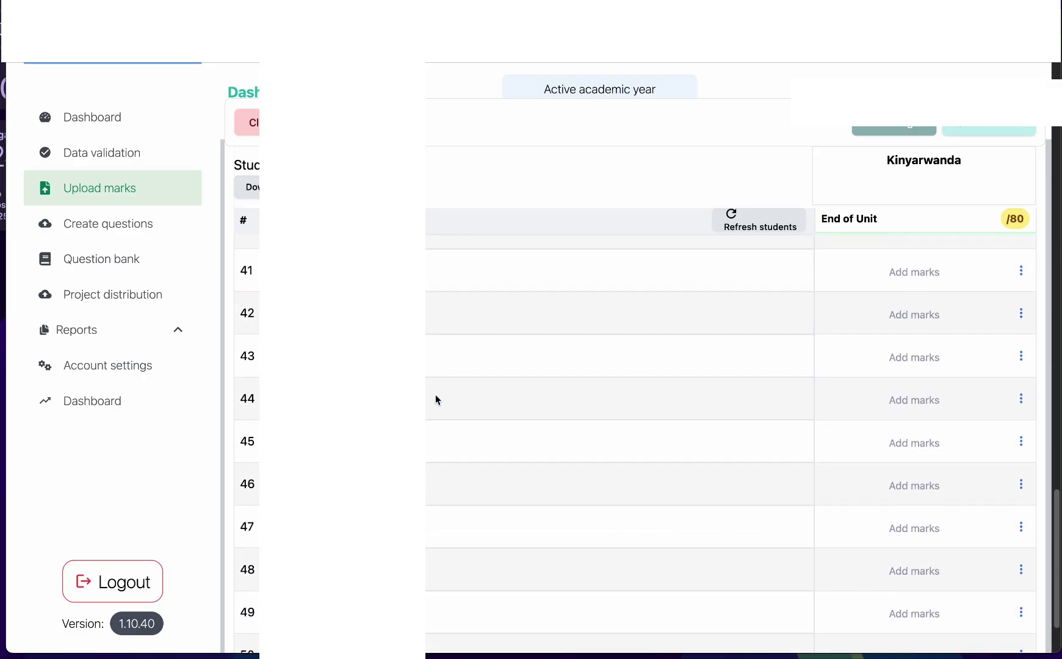
scroll(436, 400, "up", 7)
scroll(436, 399, "up", 15)
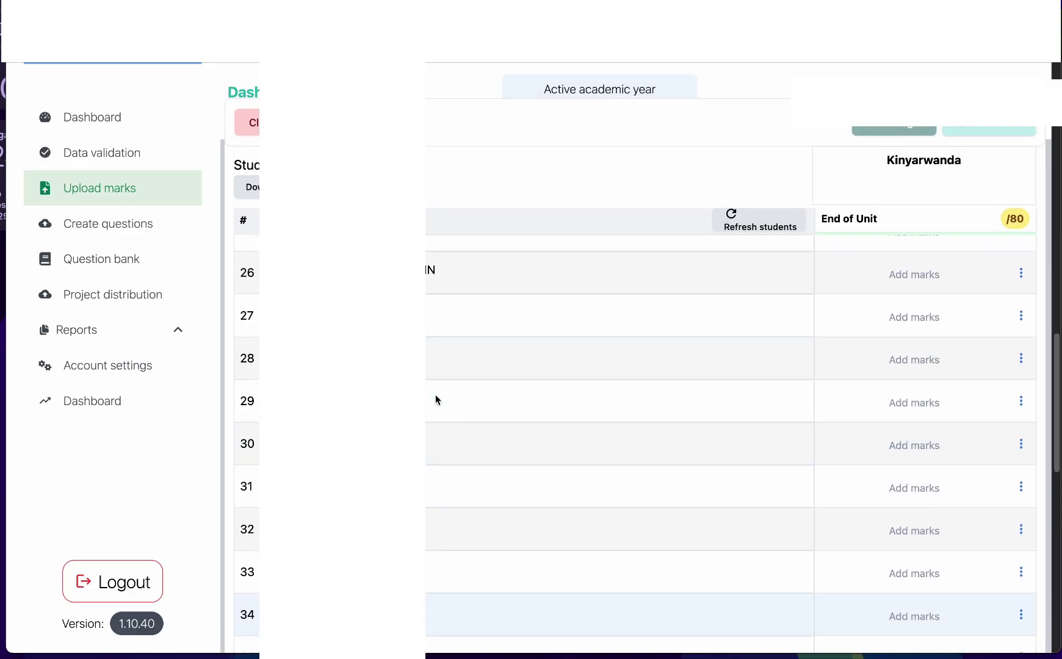
scroll(435, 399, "up", 7)
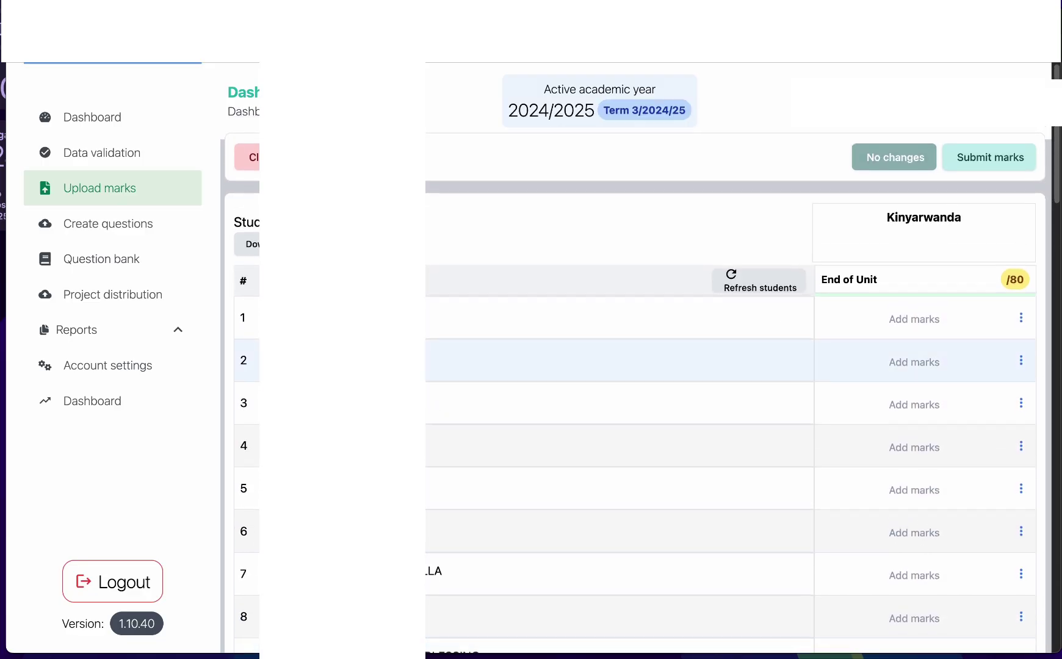
scroll(432, 365, "down", 10)
scroll(432, 373, "down", 10)
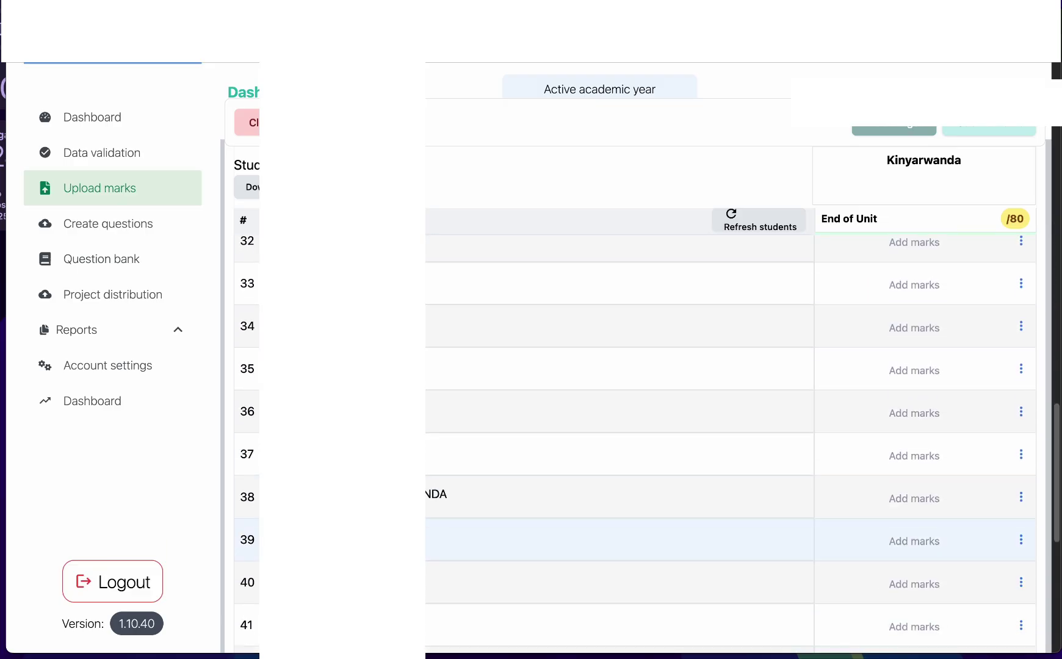
scroll(611, 524, "down", 5)
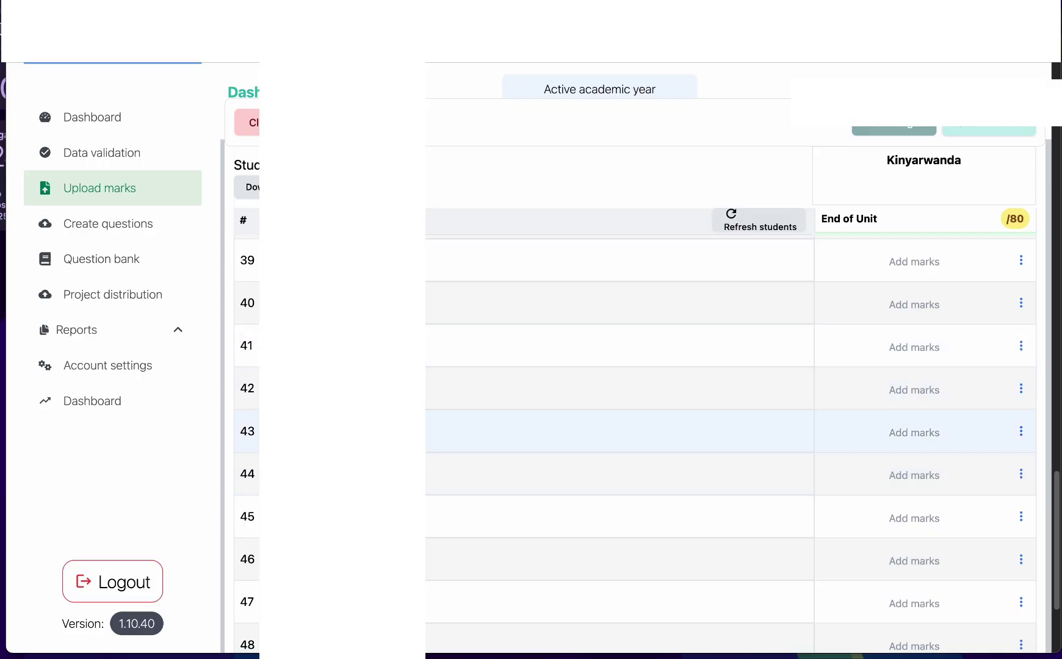
scroll(493, 313, "up", 14)
scroll(493, 313, "up", 12)
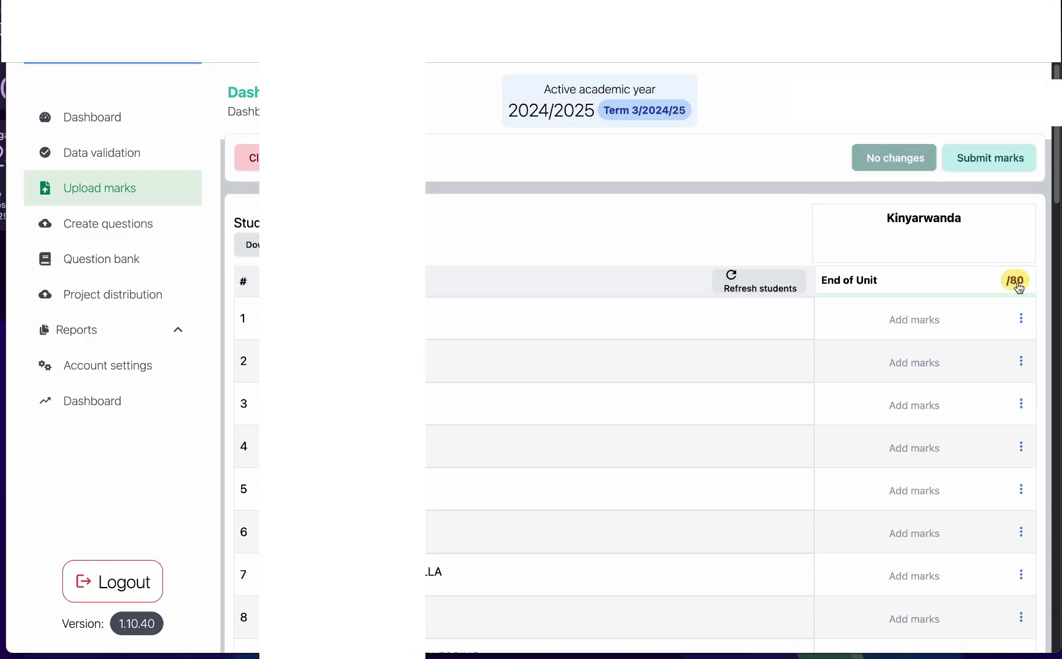
Step: Enter End of Unit marks 12, 32, 23, 43 and 23 for students 1–5
left_click(925, 321)
type("12")
left_click(918, 360)
type("32")
left_click(915, 403)
type("23")
left_click(927, 448)
type("43")
left_click(935, 487)
type("23")
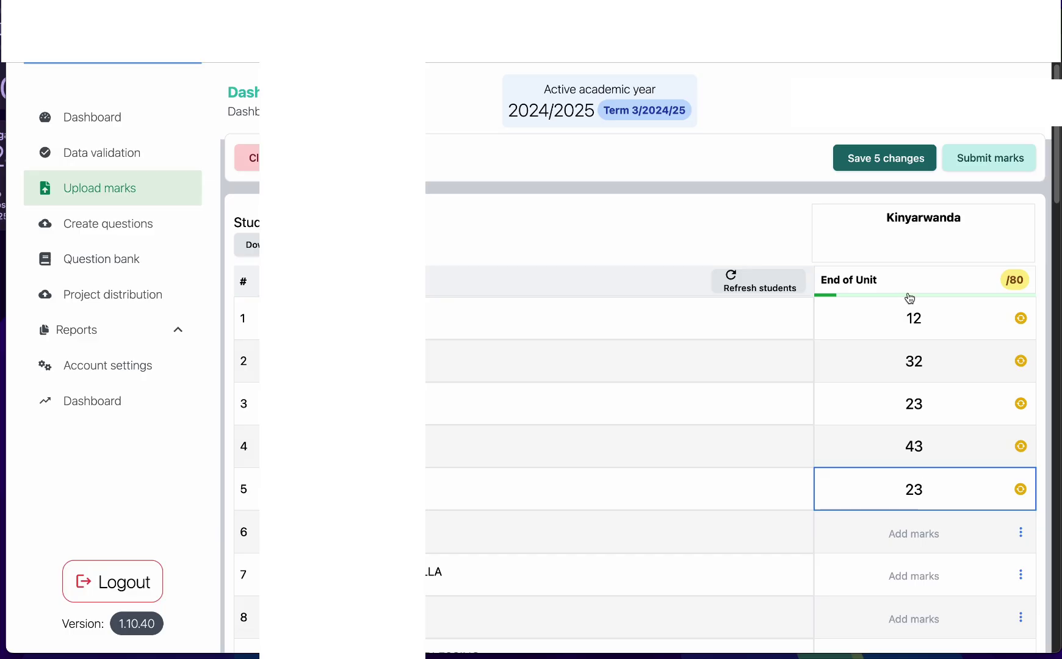
Step: Enter 34 and 54 for students 6–7; student 8's 90 is rejected as over 80
scroll(903, 434, "down", 3)
left_click(921, 436)
type("34")
left_click(917, 477)
type("54")
left_click(922, 507)
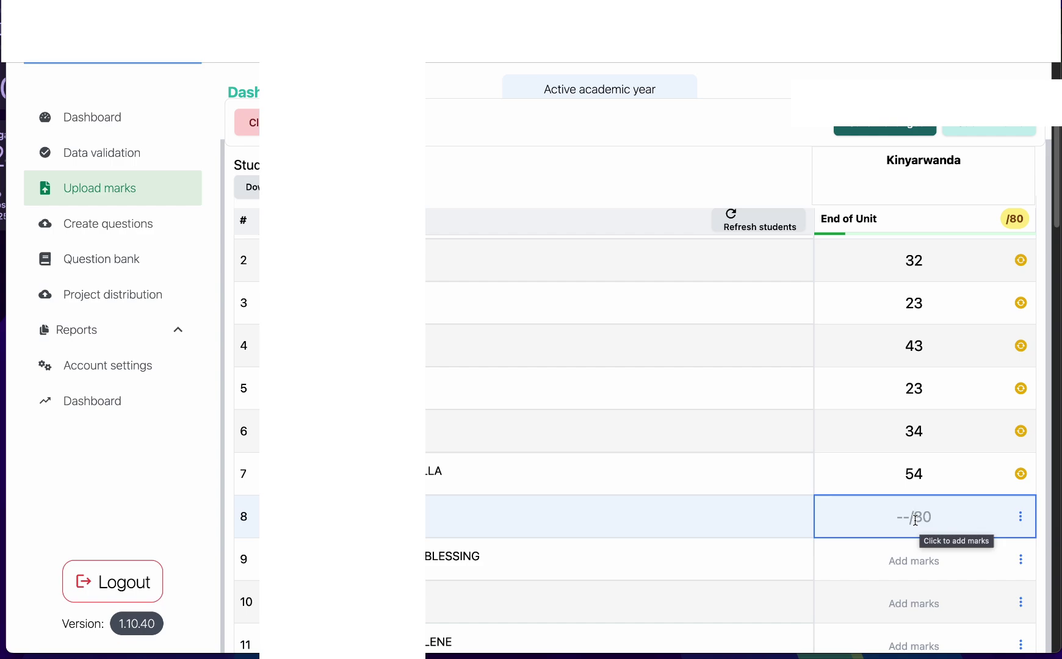
type("90")
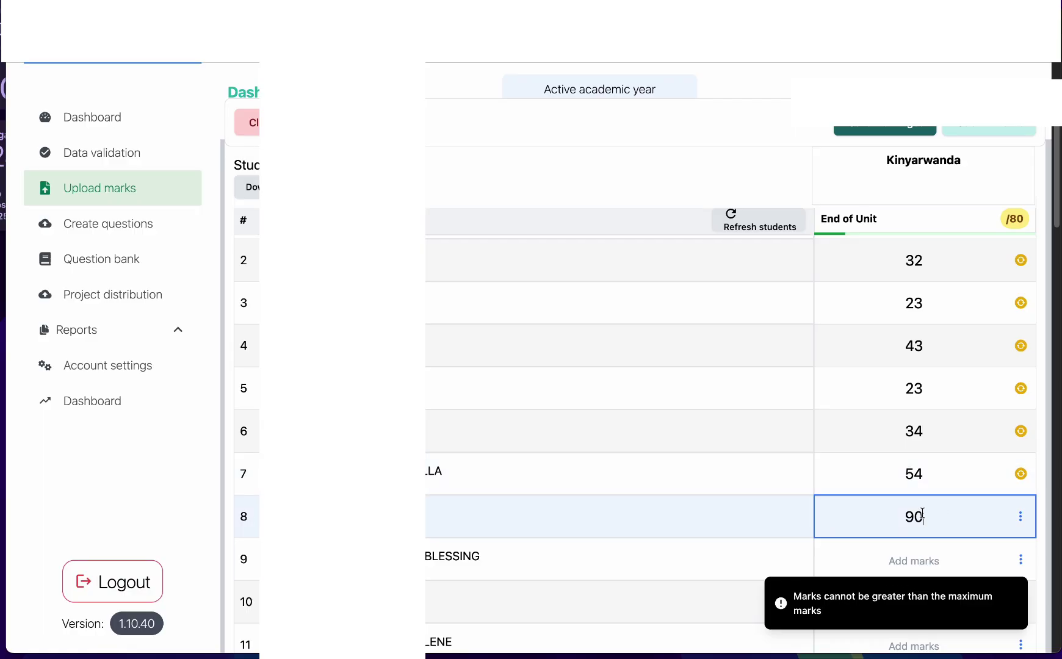
left_click(901, 556)
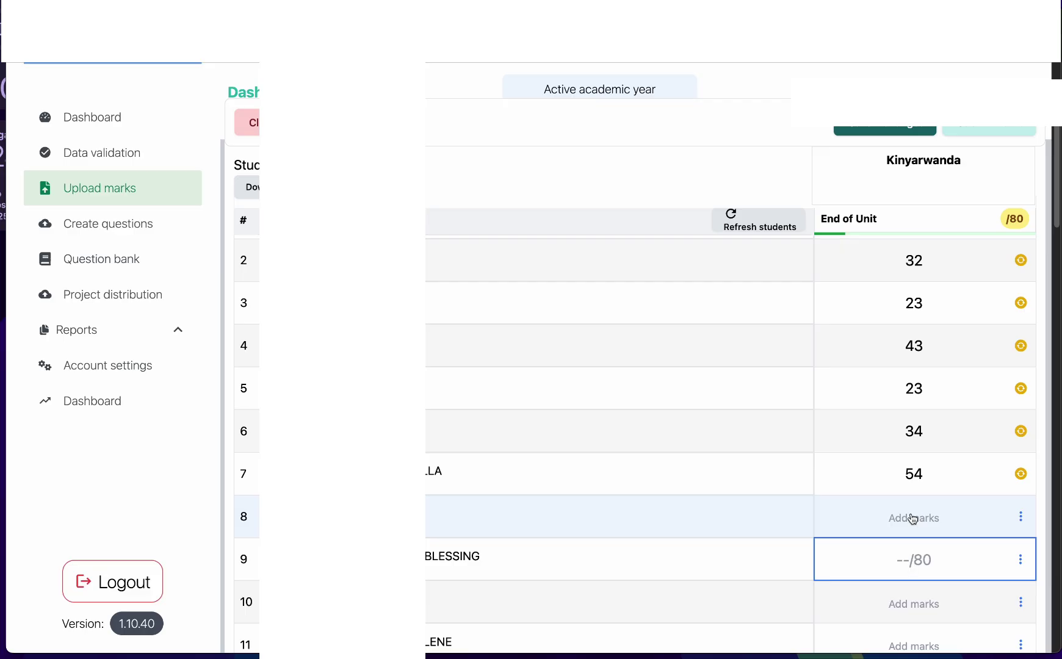
scroll(915, 452, "down", 2)
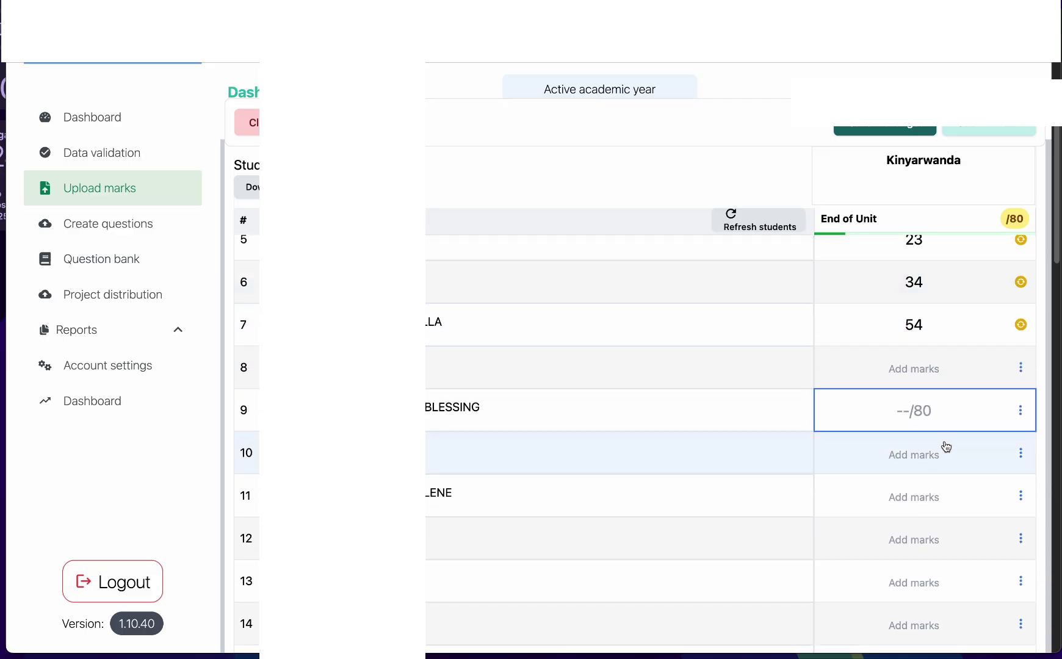
left_click(922, 371)
type("23")
left_click(934, 408)
type("43")
left_click(934, 467)
type("23")
left_click(916, 499)
type("43")
left_click(920, 533)
type("23")
left_click(923, 581)
type("43")
scroll(927, 549, "down", 2)
left_click(932, 520)
type("23")
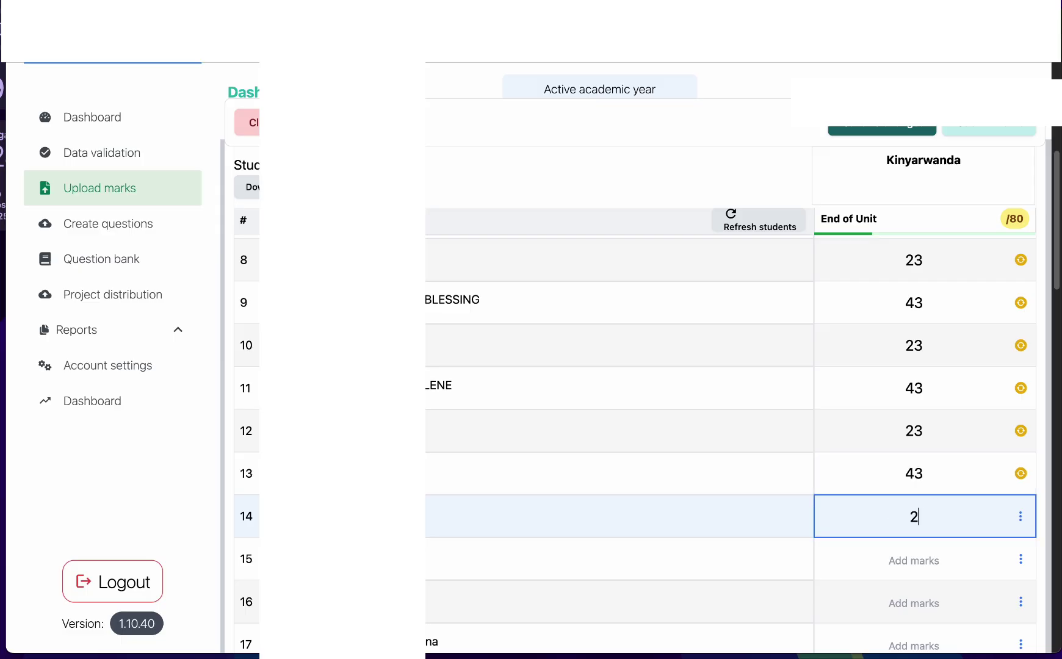
left_click(922, 555)
type("43")
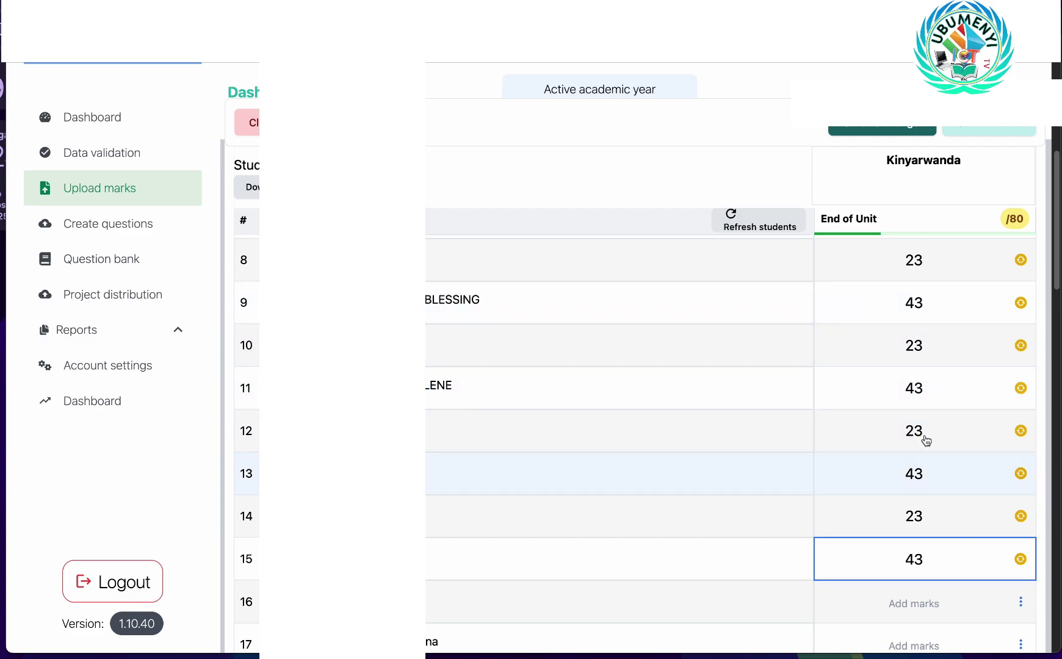
scroll(929, 459, "down", 1)
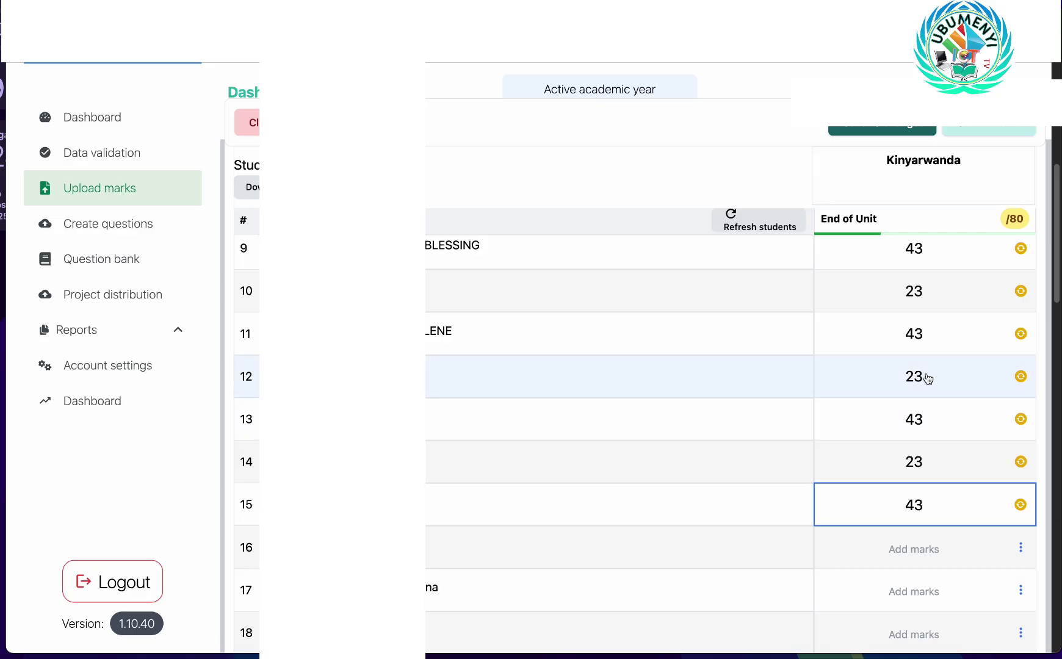
left_click(922, 538)
type("12")
left_click(916, 590)
type("32")
left_click(913, 574)
type("43")
scroll(940, 543, "down", 2)
left_click(848, 502)
type("23")
scroll(957, 334, "up", 3)
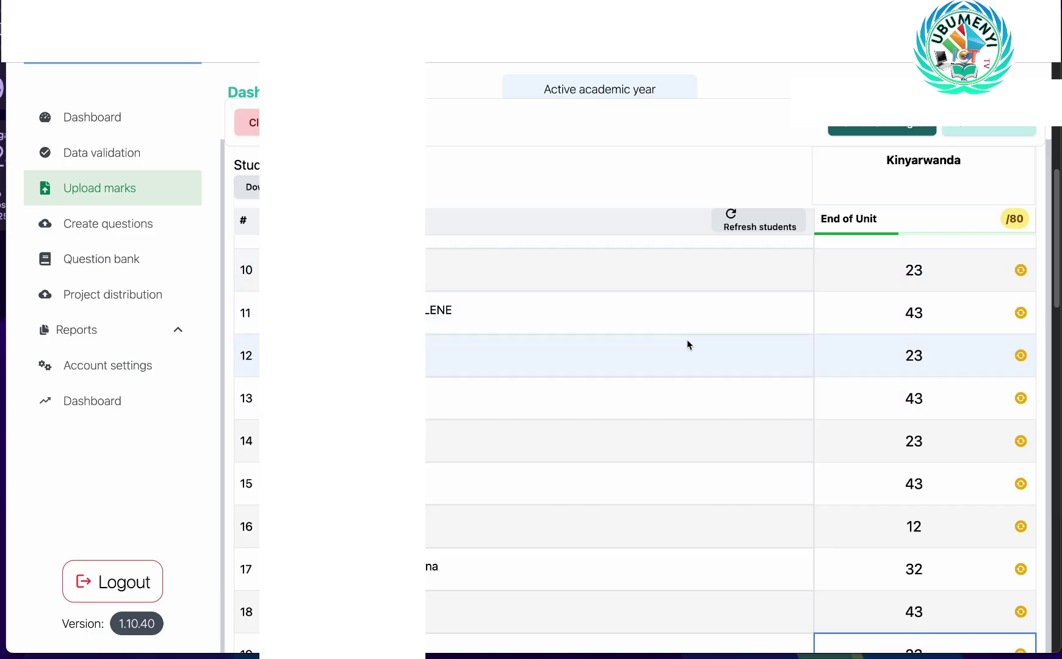
scroll(932, 358, "up", 10)
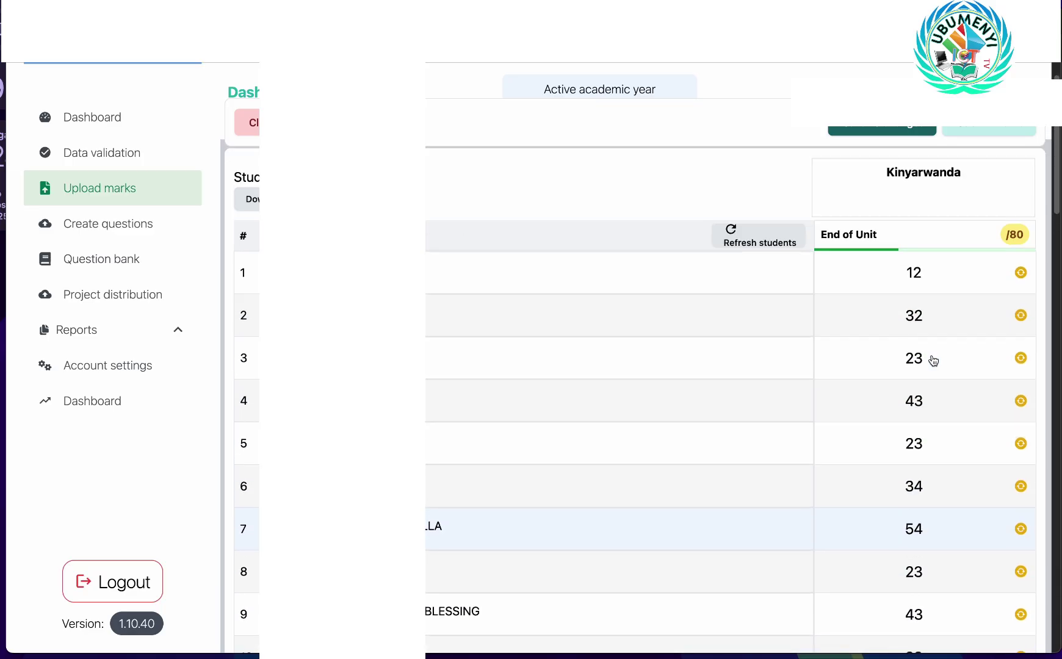
scroll(932, 361, "down", 10)
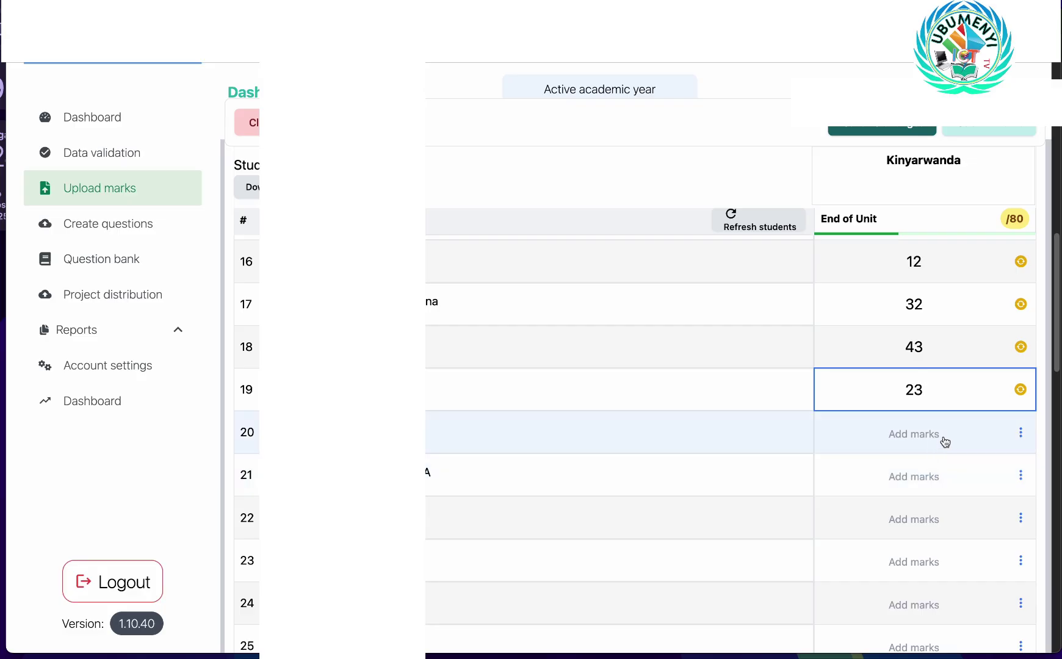
scroll(893, 376, "up", 3)
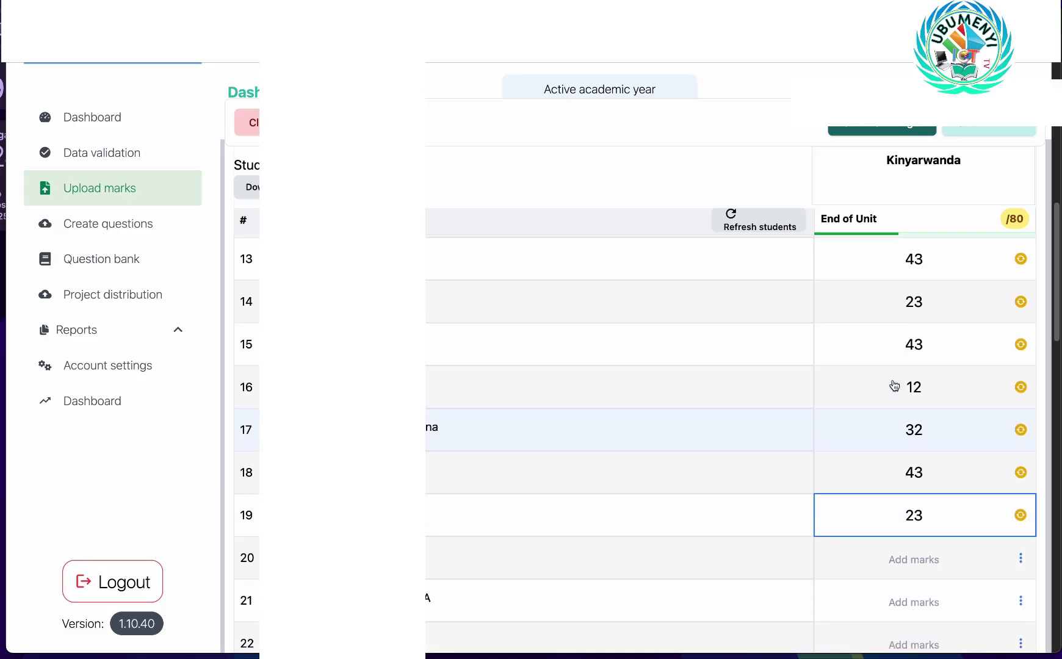
scroll(893, 379, "down", 3)
scroll(940, 446, "down", 2)
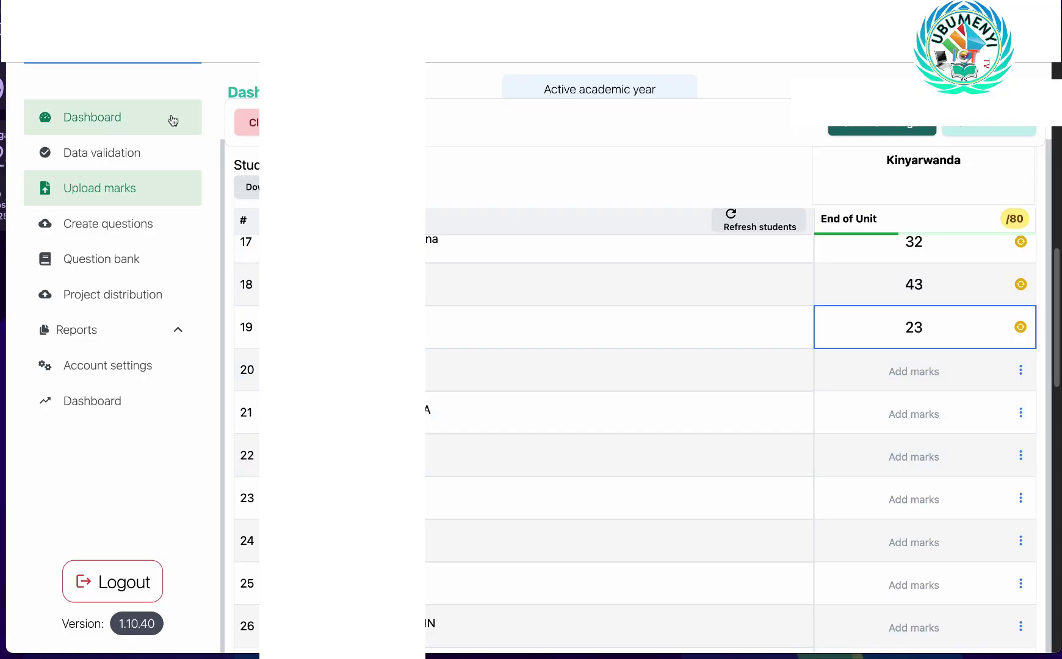
scroll(543, 239, "up", 10)
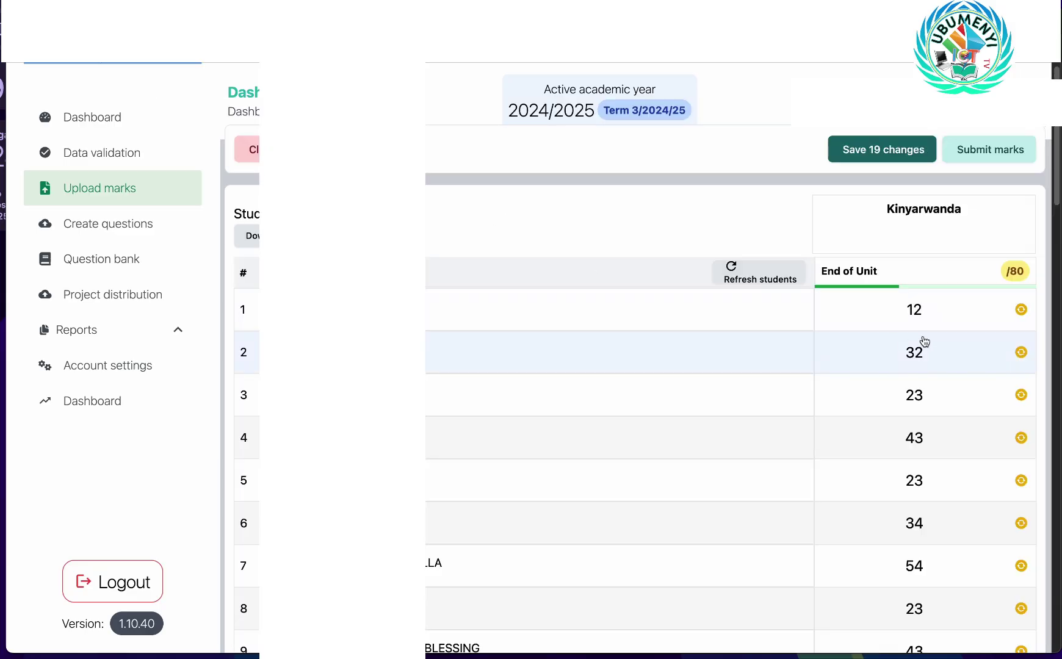
scroll(1023, 437, "down", 8)
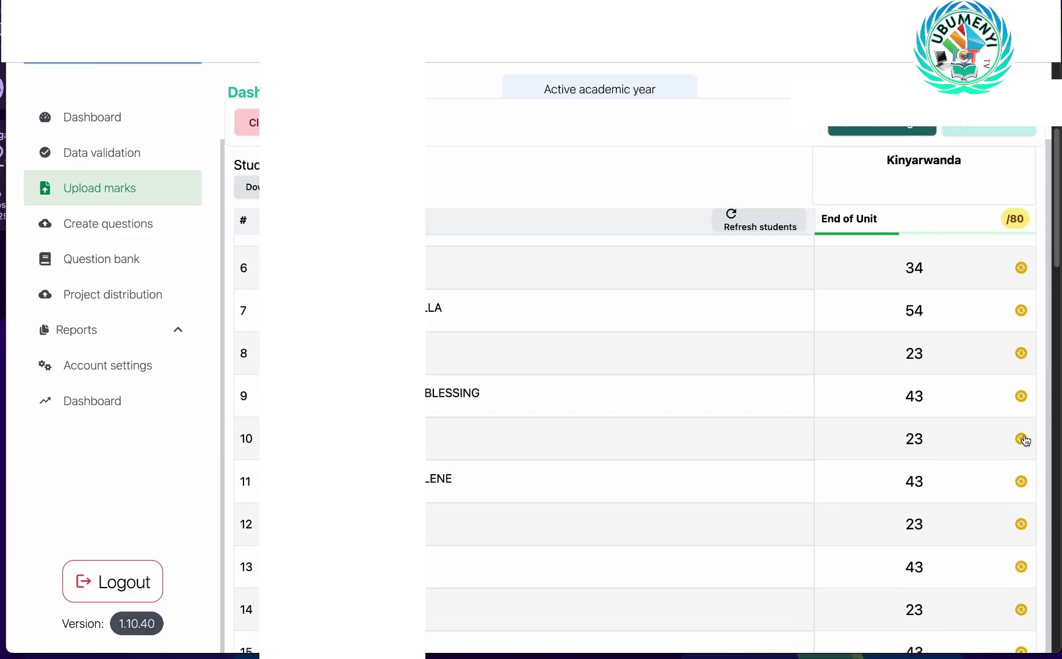
scroll(1025, 441, "down", 4)
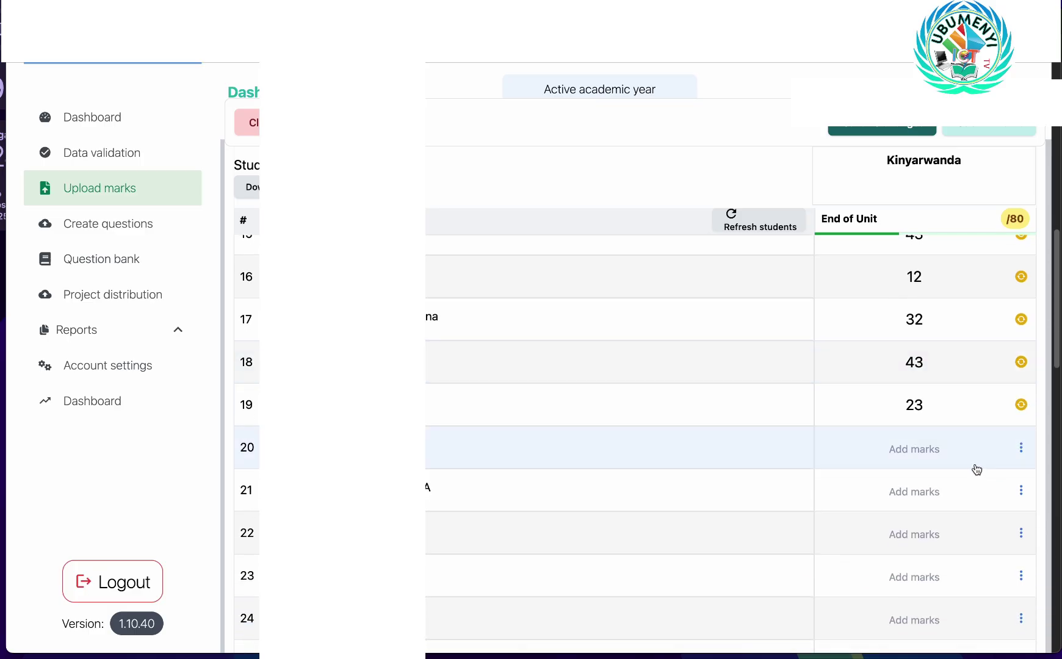
Step: Enter End of Unit marks 12, 32, 12 and 23 for students 20–23
left_click(919, 451)
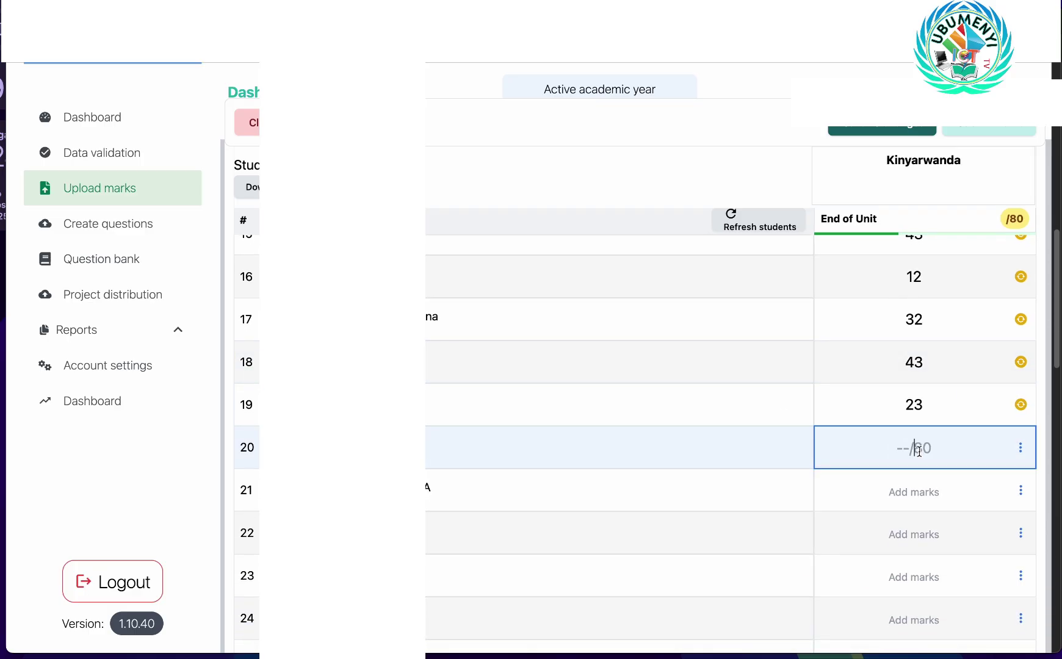
type("12")
left_click(919, 494)
type("32")
left_click(913, 536)
type("12")
scroll(915, 528, "down", 3)
left_click(918, 473)
type("23")
Step: Enter 21, 32 and 33 for students 24–26, then return to student 27's row
scroll(924, 471, "down", 2)
left_click(924, 443)
type("21")
left_click(922, 482)
type("32")
left_click(912, 525)
type("3")
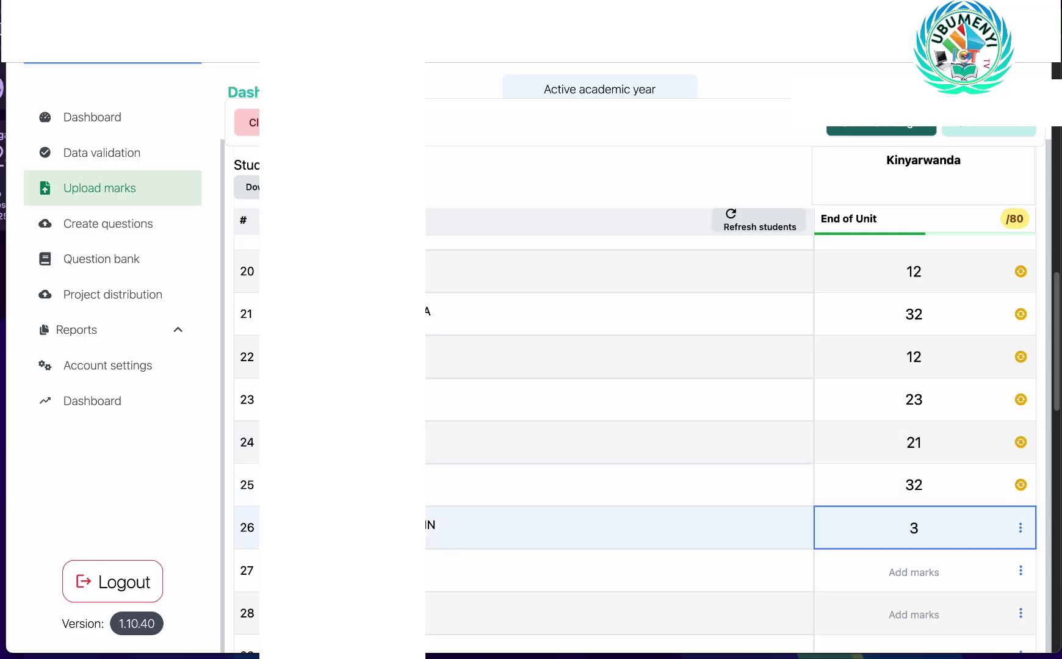
type("3")
scroll(903, 430, "down", 2)
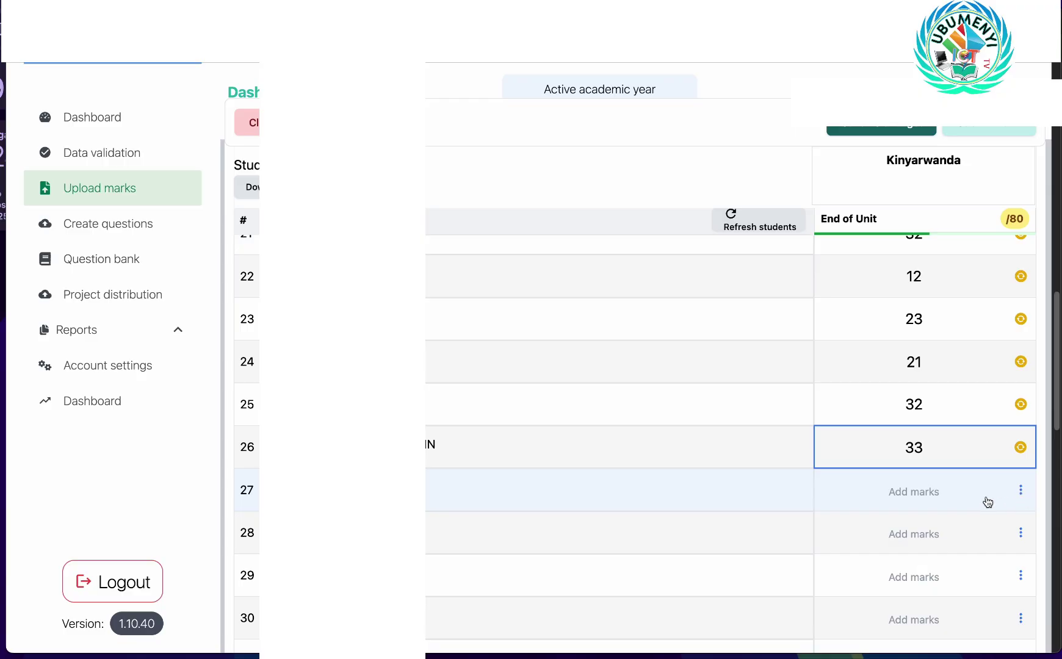
left_click(948, 521)
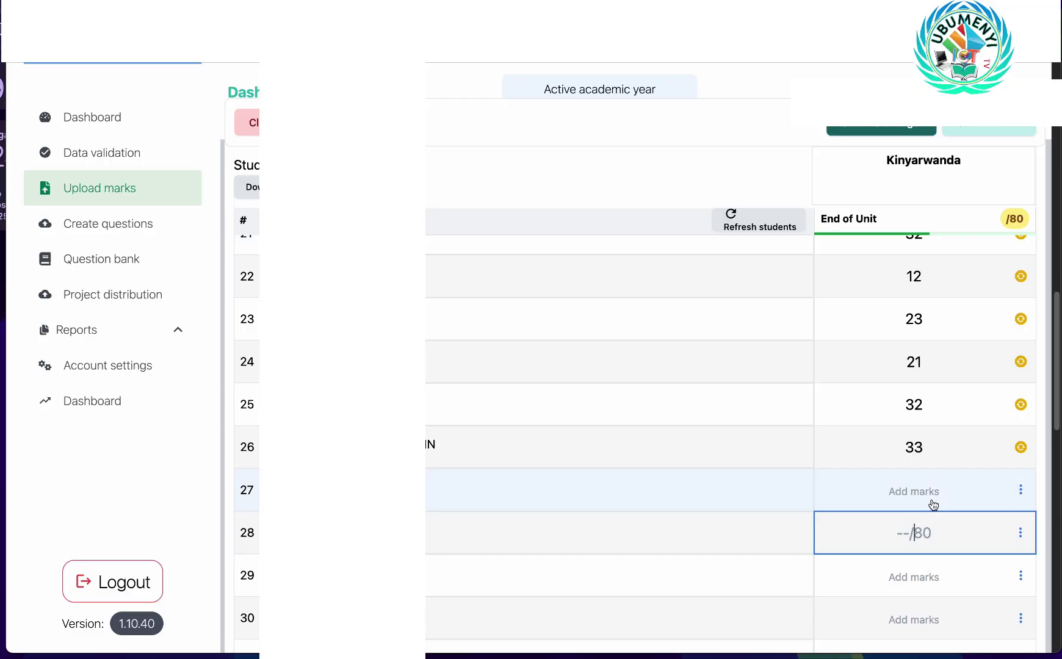
left_click(1023, 495)
Step: Record Illness as student 27's no-mark reason and enter 23, 43, 23 for students 28–30
left_click(1022, 493)
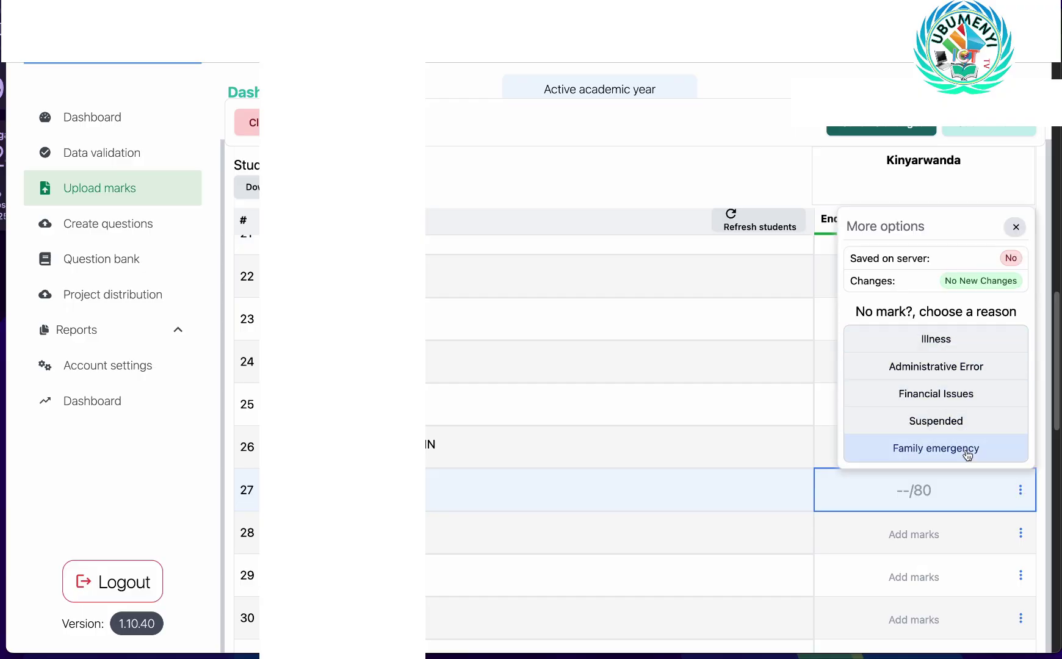
left_click(948, 344)
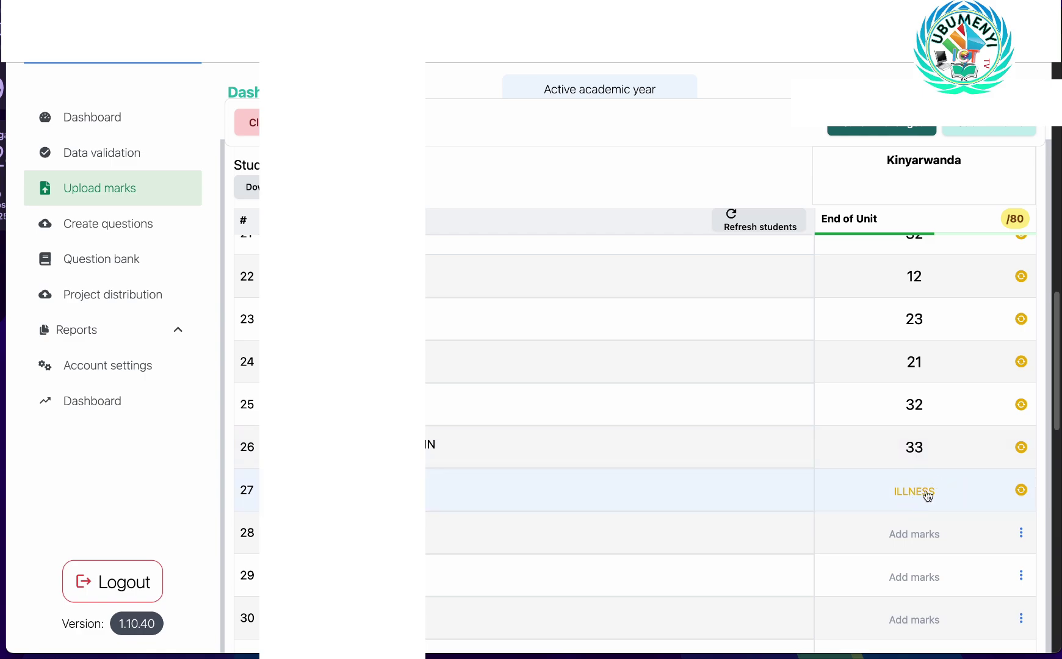
left_click(918, 533)
type("23")
left_click(922, 574)
type("43")
left_click(929, 556)
type("23")
key("Return")
Step: Enter End of Unit marks 34, 23, 43, 32 and 43 for students 31–35
left_click(923, 476)
type("34")
left_click(934, 517)
type("23")
left_click(924, 554)
type("43")
key("Return")
type("32")
key("Return")
type("43")
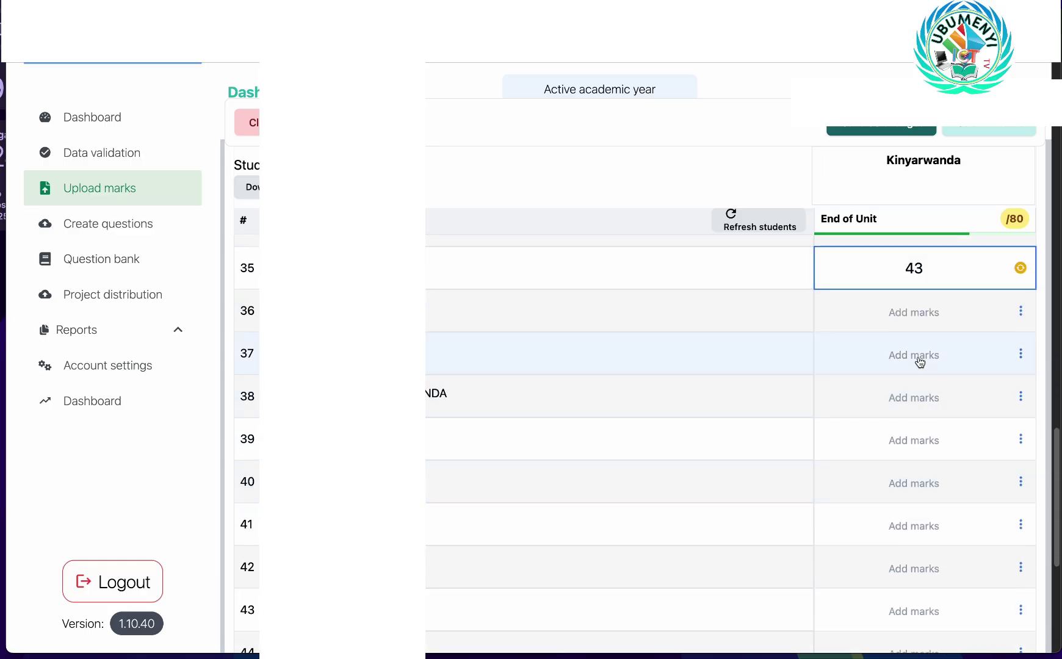
Step: Type marks 43, 3, 234, 56, 45 and 5 into rows 36–43
left_click(919, 327)
type("43")
left_click(922, 347)
type("3")
left_click(920, 398)
type("3")
left_click(920, 435)
type("234")
left_click(923, 482)
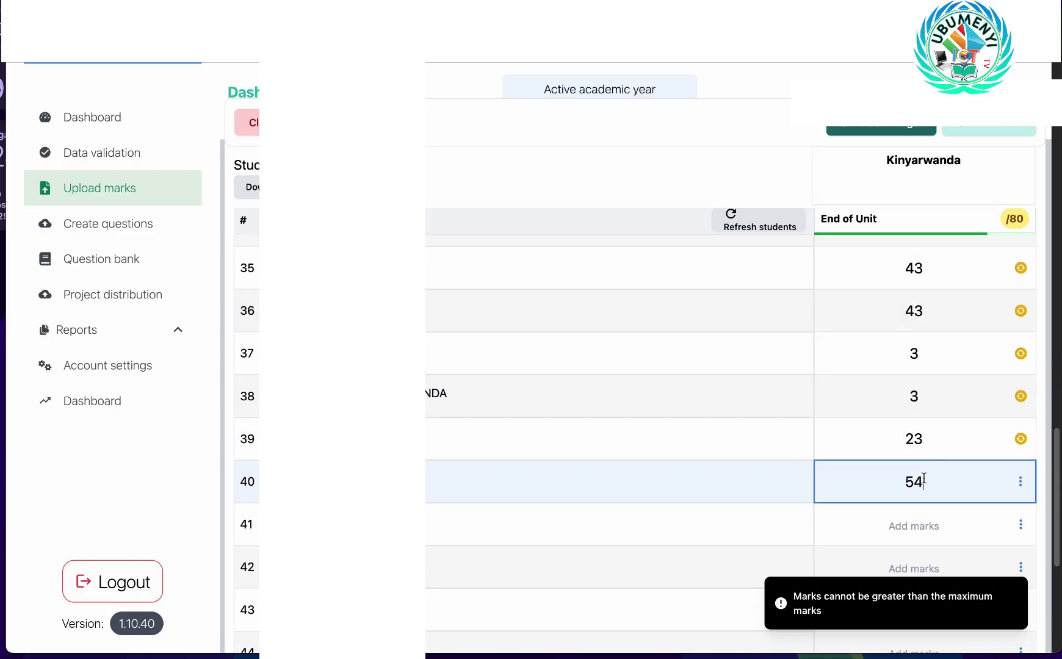
left_click(915, 523)
type("56")
left_click(919, 460)
type("45")
left_click(923, 499)
type("5")
Step: Give student 44 a mark of 34 and save the End of Unit marks
left_click(924, 494)
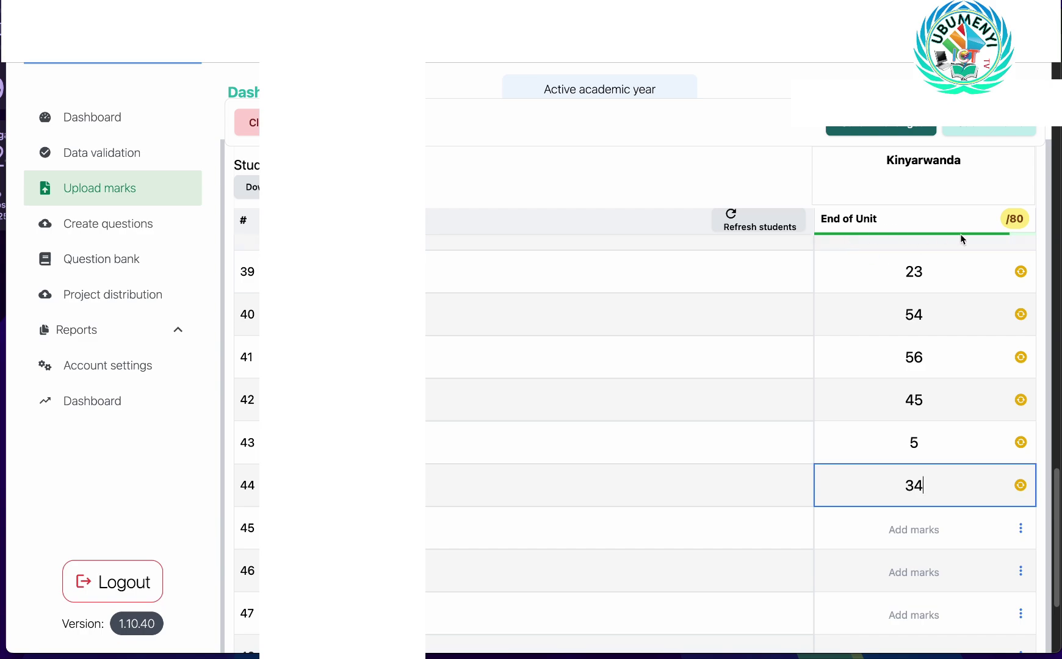
scroll(971, 405, "down", 3)
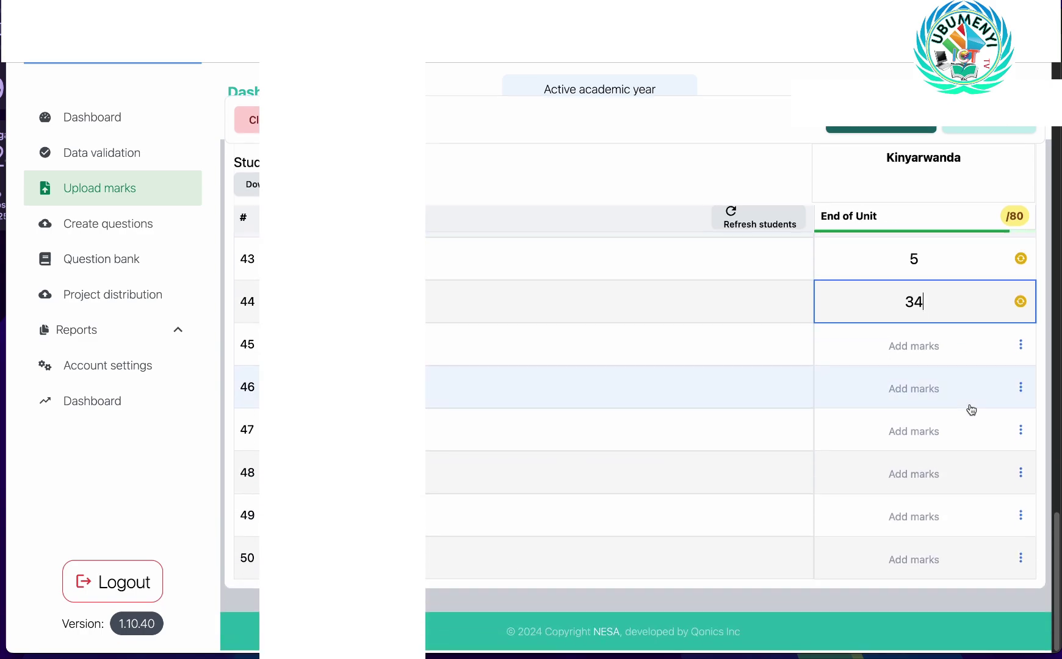
scroll(918, 374, "up", 10)
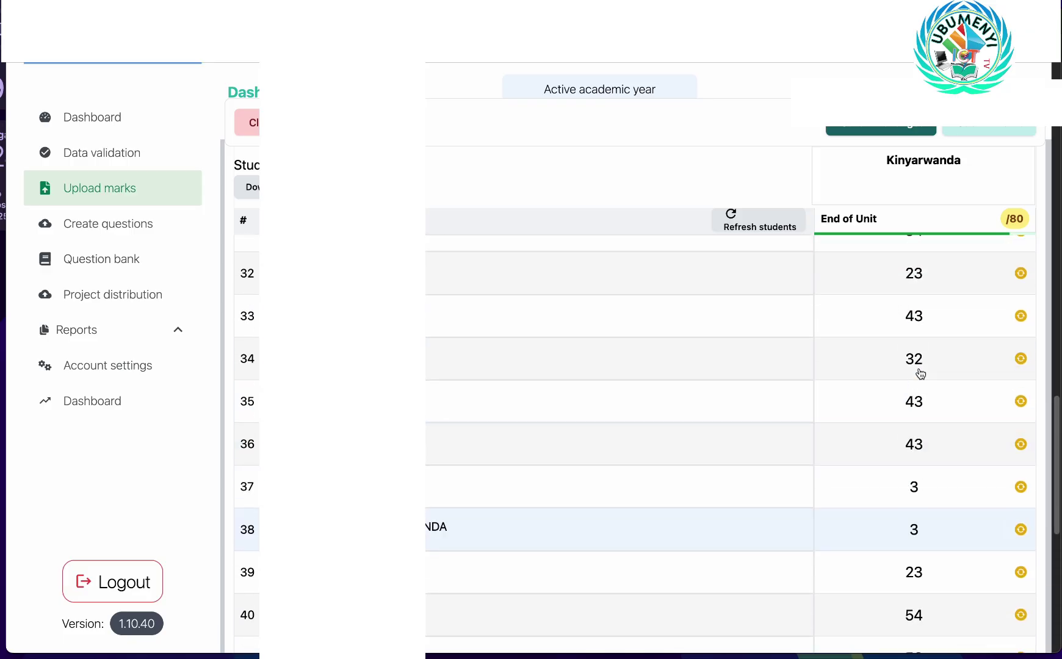
scroll(920, 373, "up", 8)
scroll(920, 373, "down", 12)
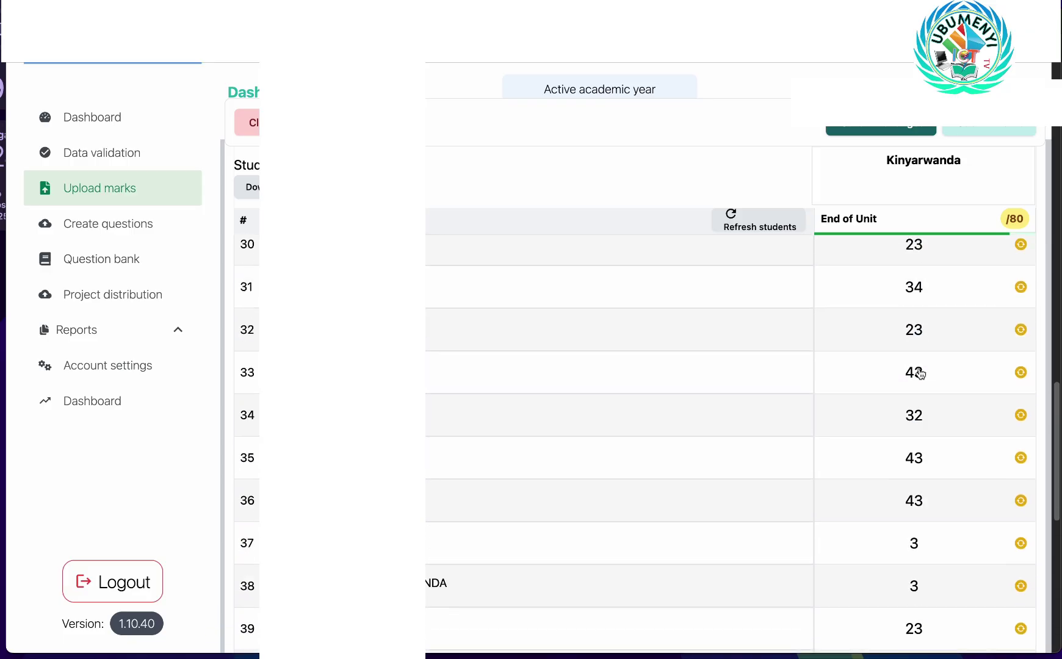
type("34")
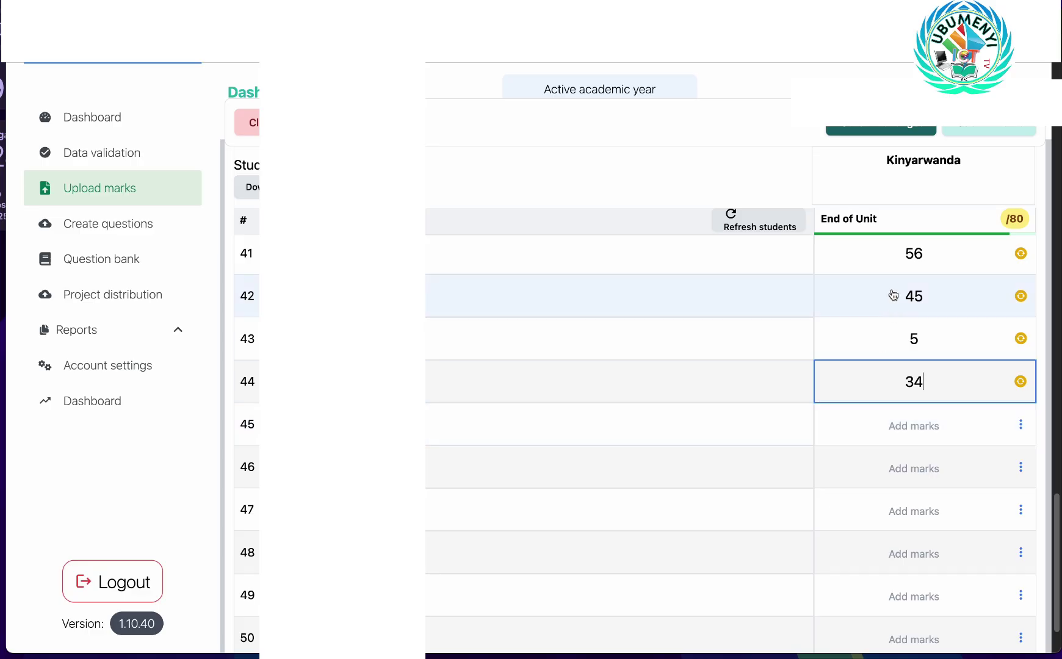
left_click(871, 128)
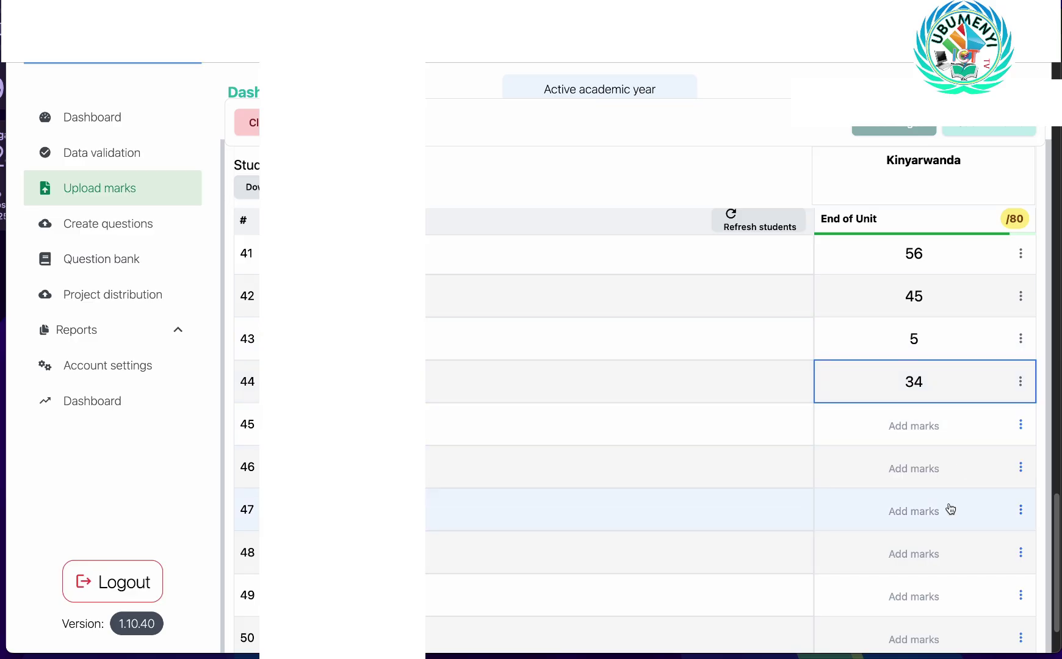
scroll(950, 508, "down", 1)
scroll(950, 508, "down", 1)
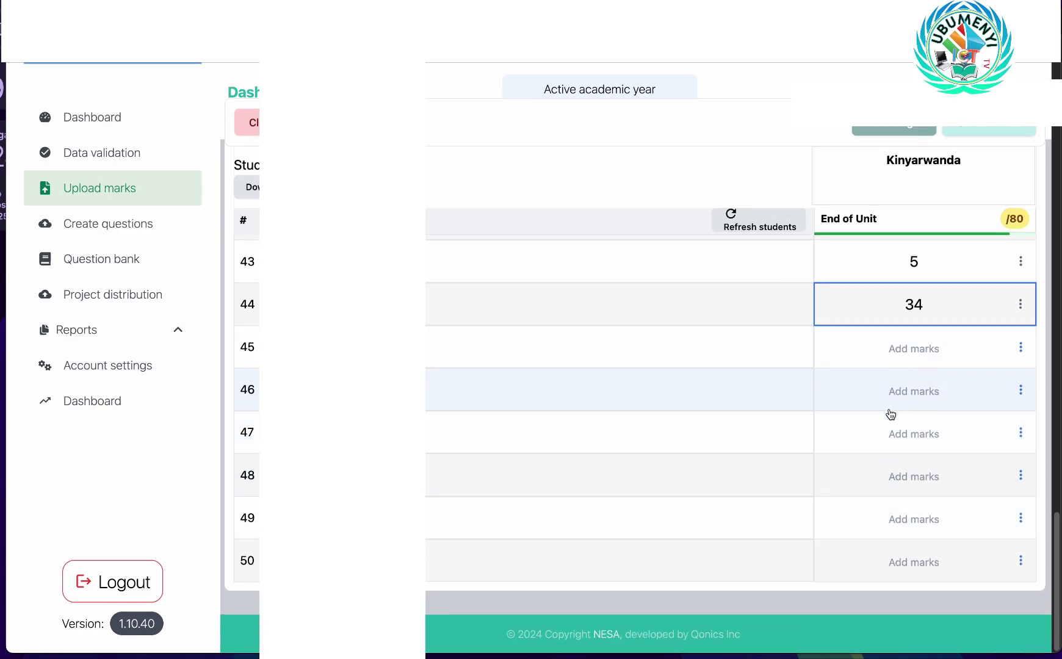
left_click(996, 133)
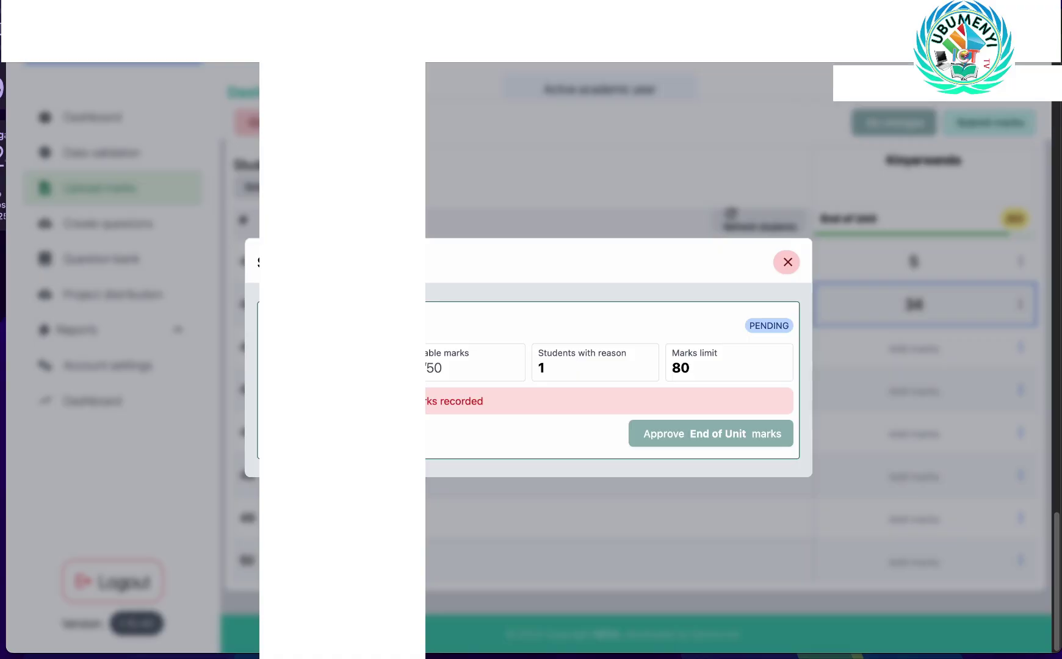
left_click(786, 262)
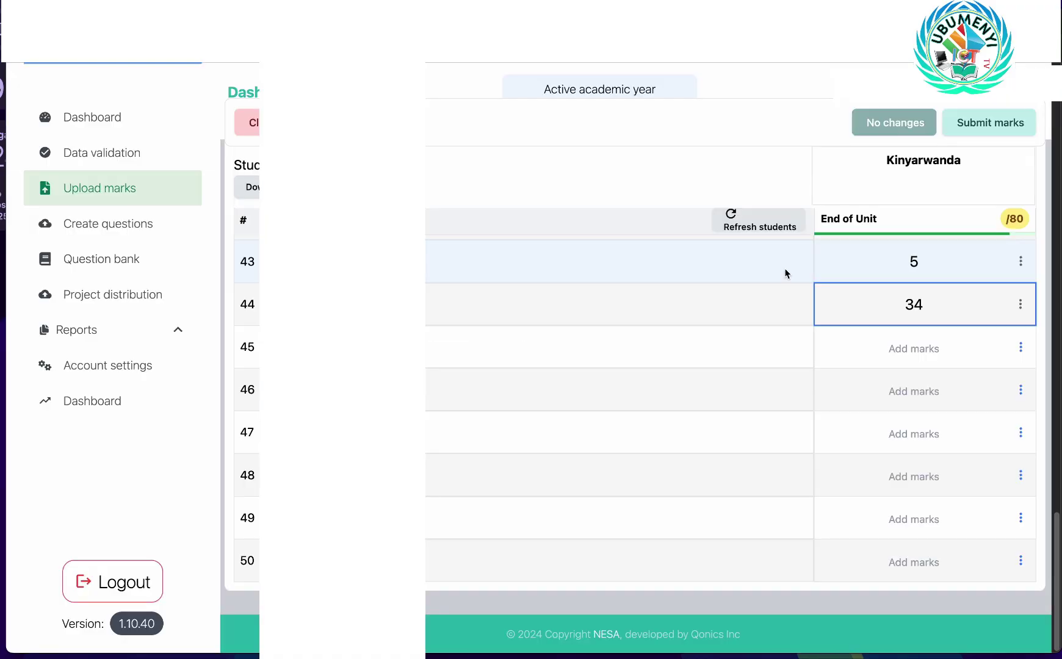
Step: Record Illness as student 45's no-mark reason and enter 23 and 43 for students 46–47
left_click(1019, 350)
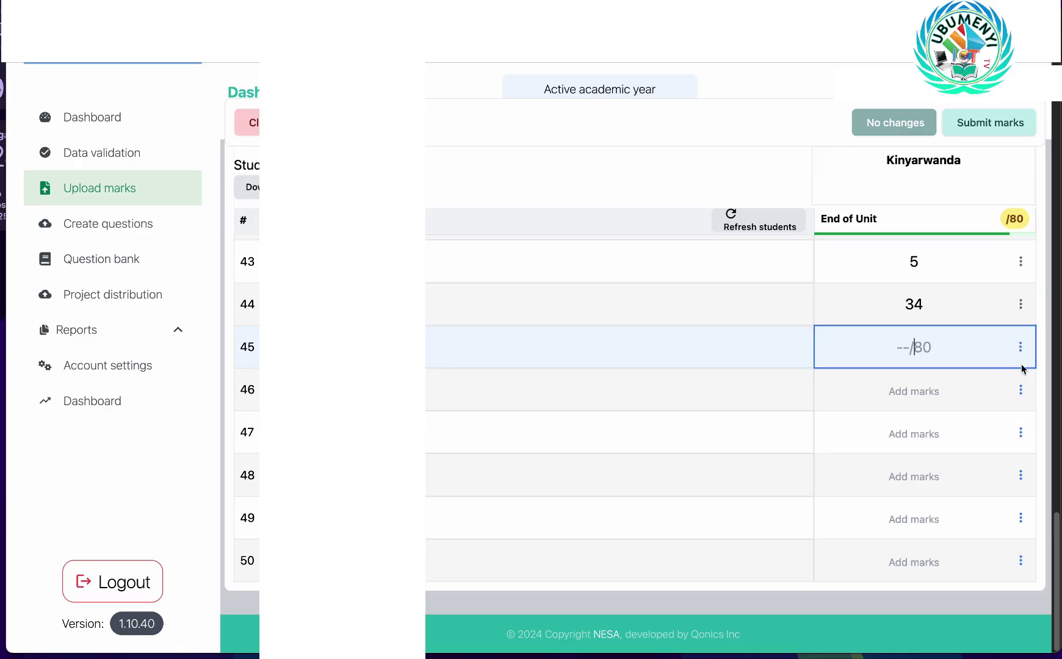
left_click(1021, 347)
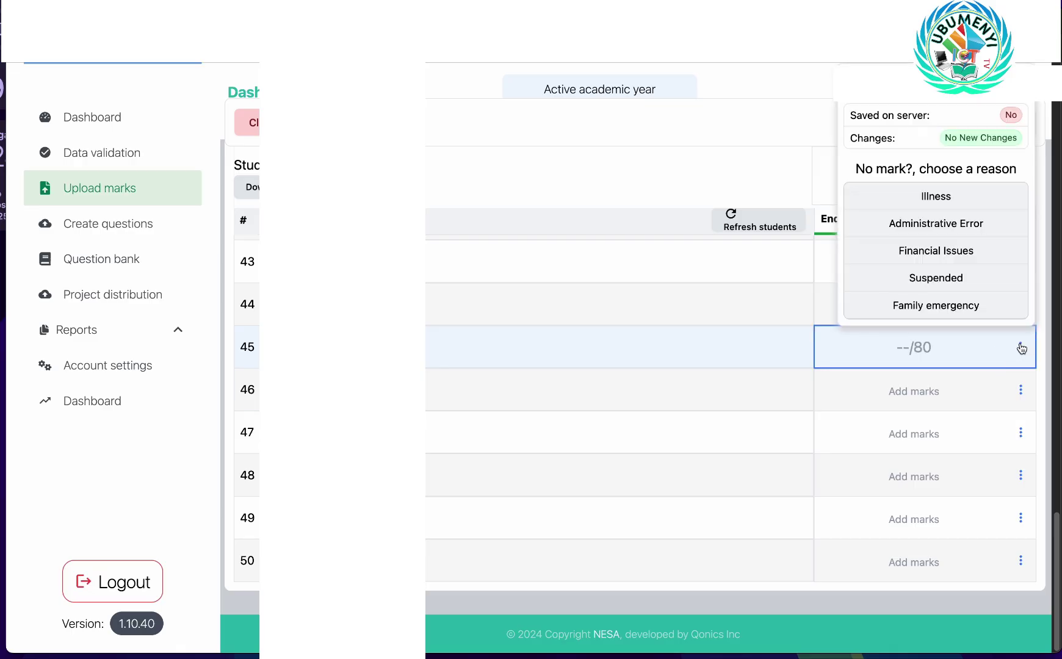
left_click(975, 194)
left_click(950, 390)
type("23")
left_click(937, 434)
type("43")
Step: Enter 23, 43 and 69 for students 48–50 and save the six changes
left_click(938, 467)
type("23")
left_click(915, 521)
type("43")
left_click(924, 552)
type("23")
key("BackSpace")
key("BackSpace")
type("69")
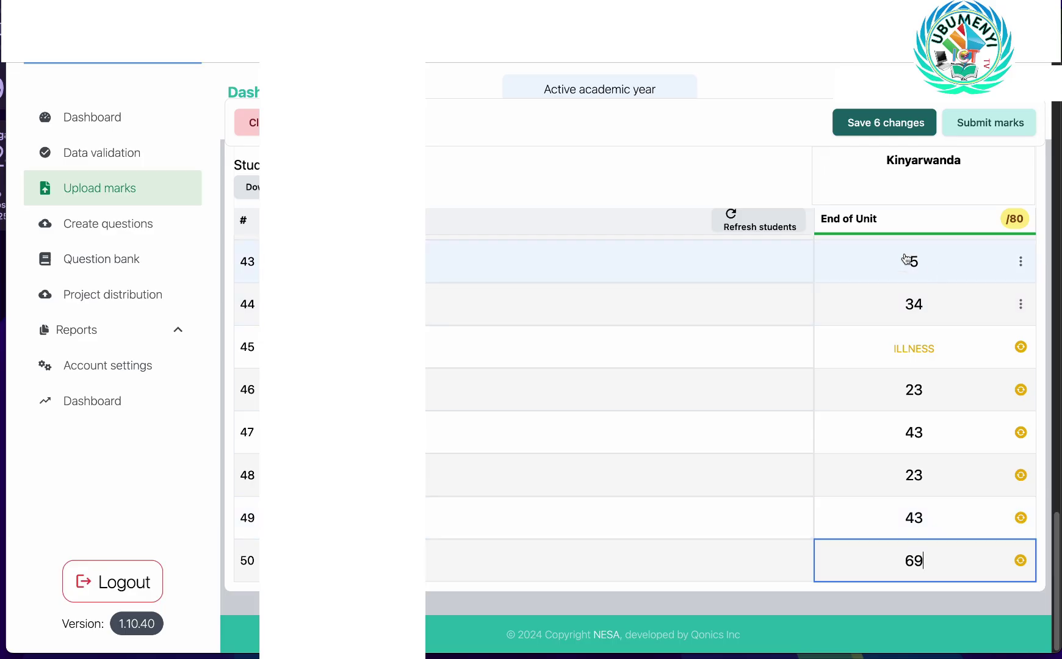
left_click(870, 124)
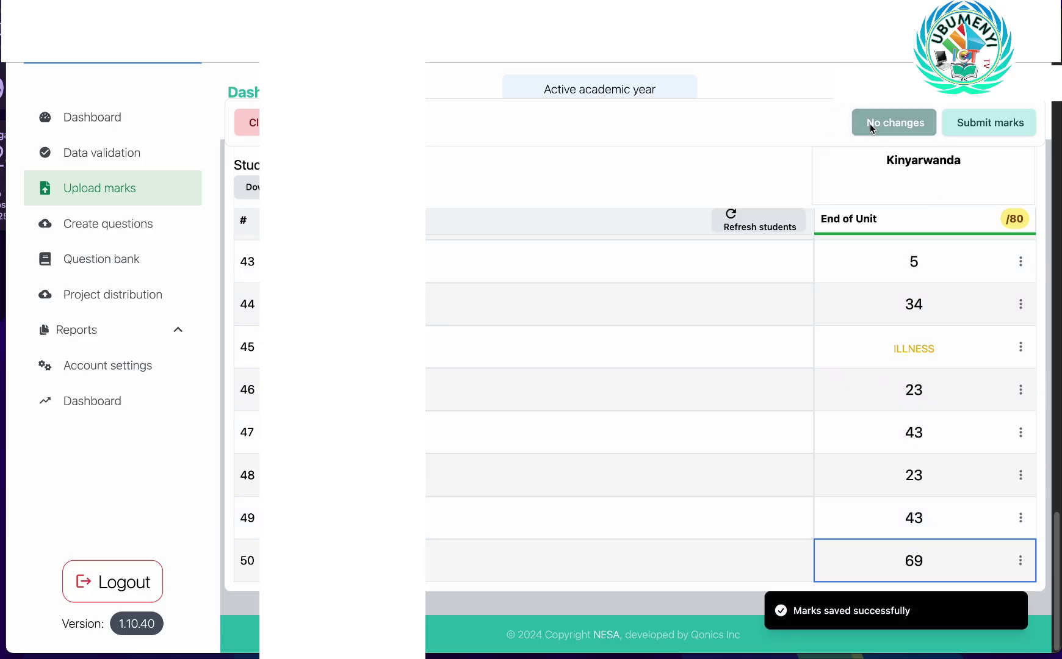
Step: Approve the End of Unit marks in the submission summary and leave the marks table
left_click(984, 124)
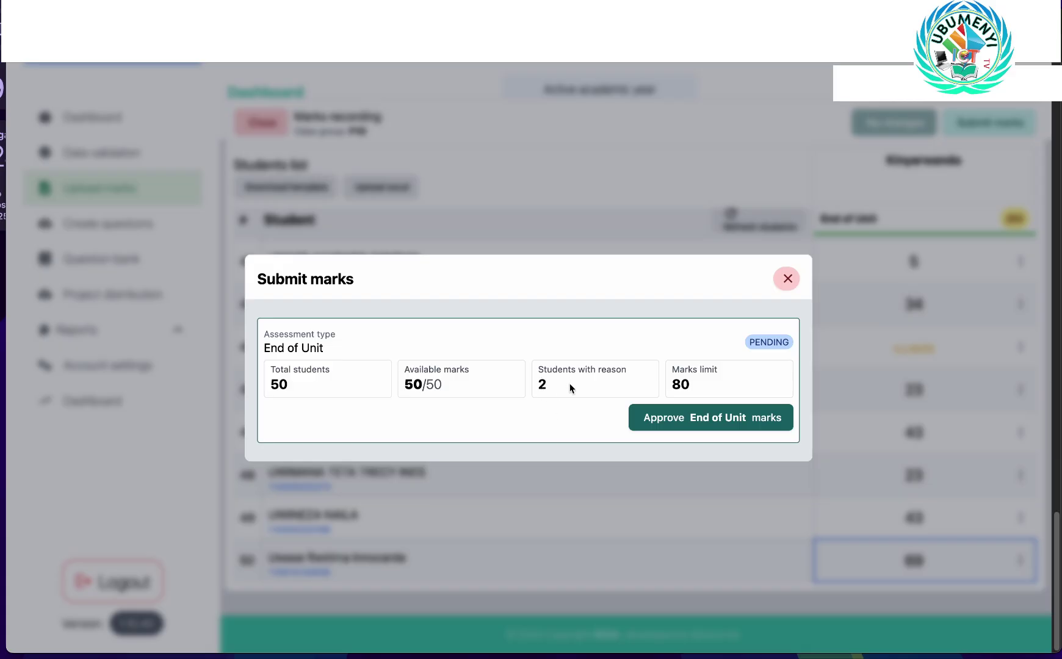
left_click(719, 420)
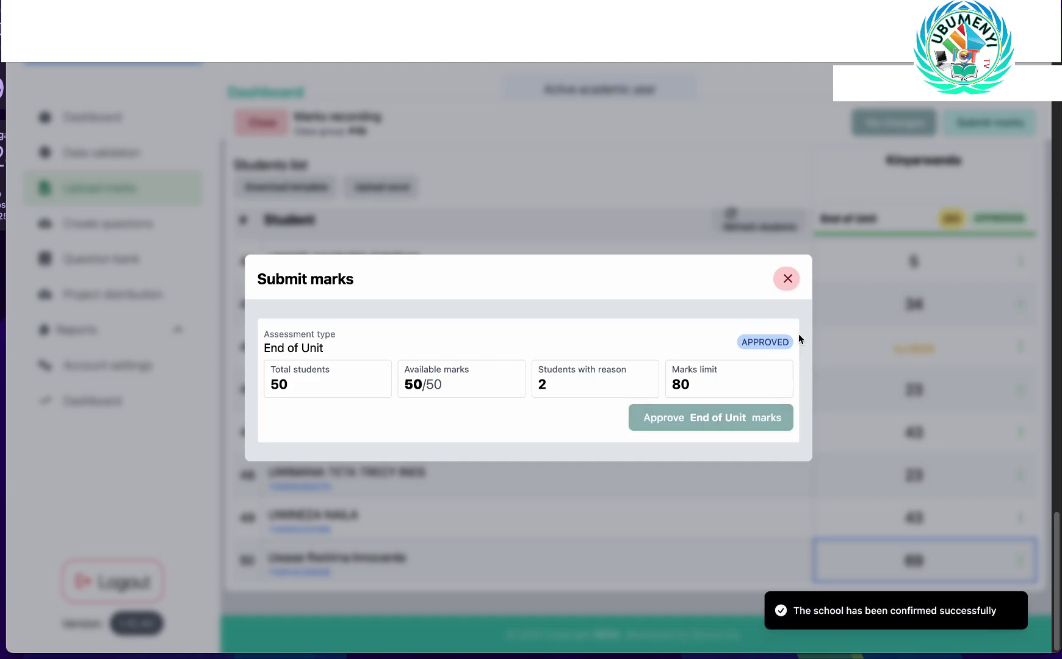
left_click(787, 279)
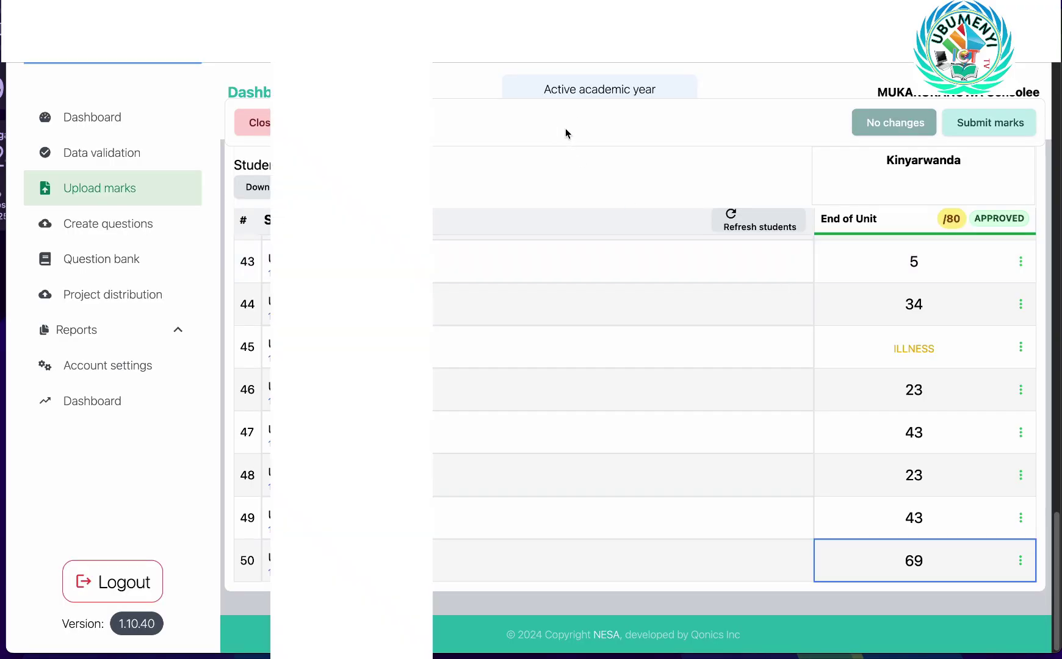
left_click(267, 125)
Step: Dismiss the Download materials prompt and open Kinyarwanda's marks list, End of Unit submitted with 50 marks
left_click(780, 269)
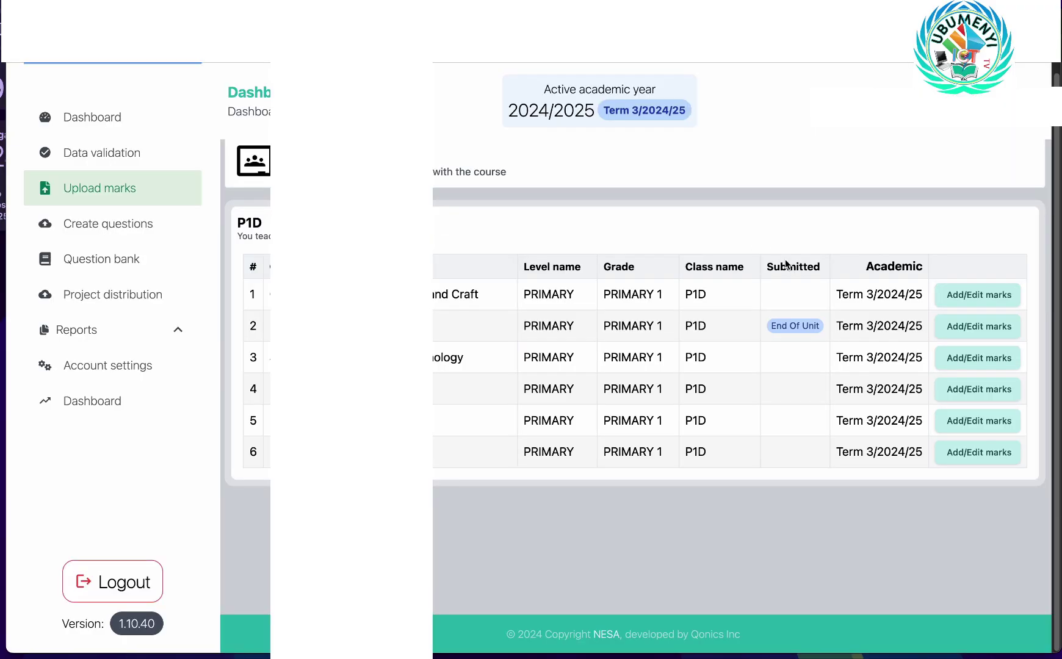
left_click(695, 326)
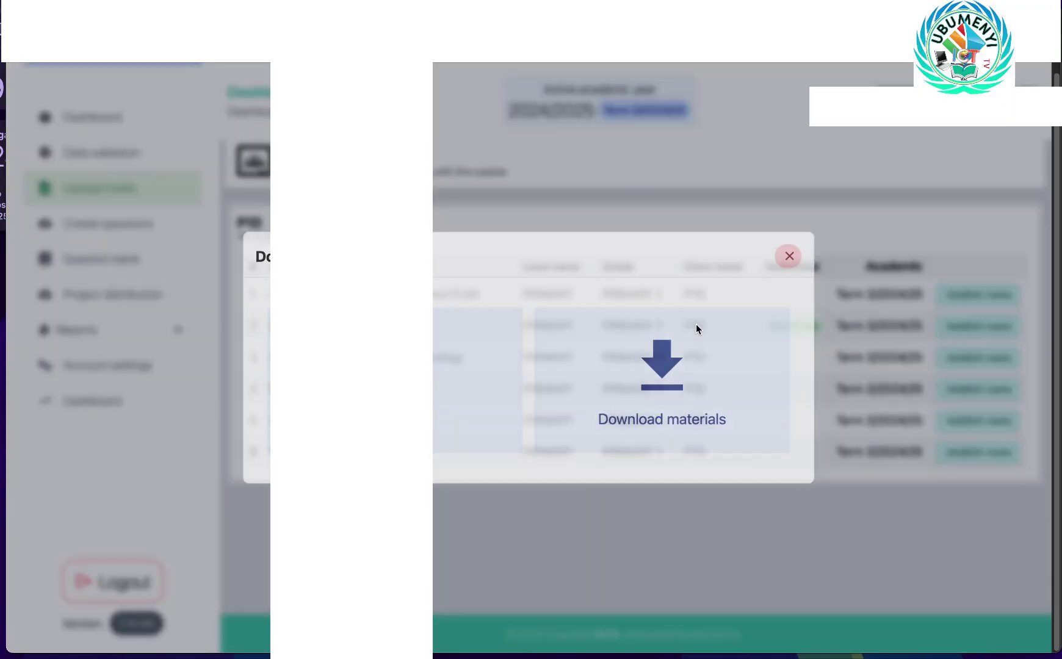
left_click(786, 255)
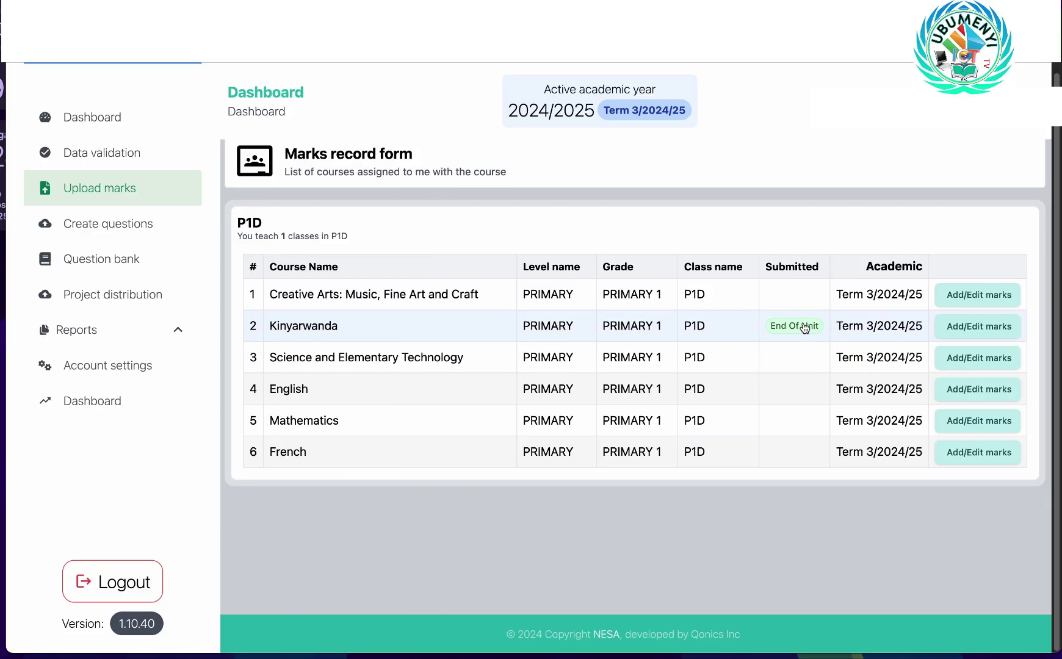
left_click(982, 323)
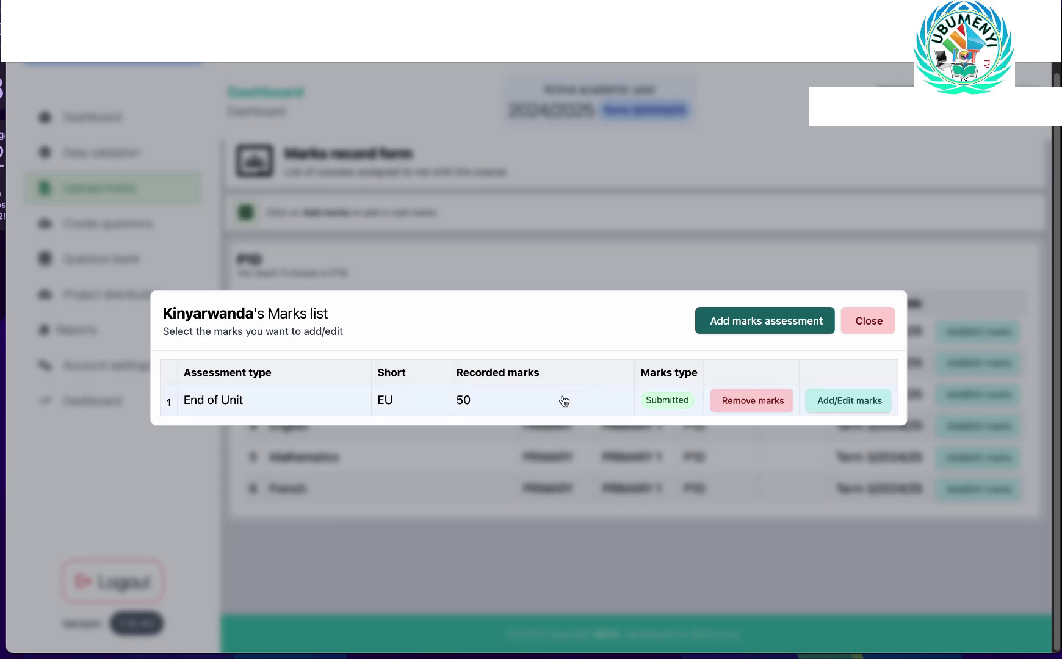
Step: Add a draft End of Term assessment to Kinyarwanda and open its four tasks
left_click(751, 322)
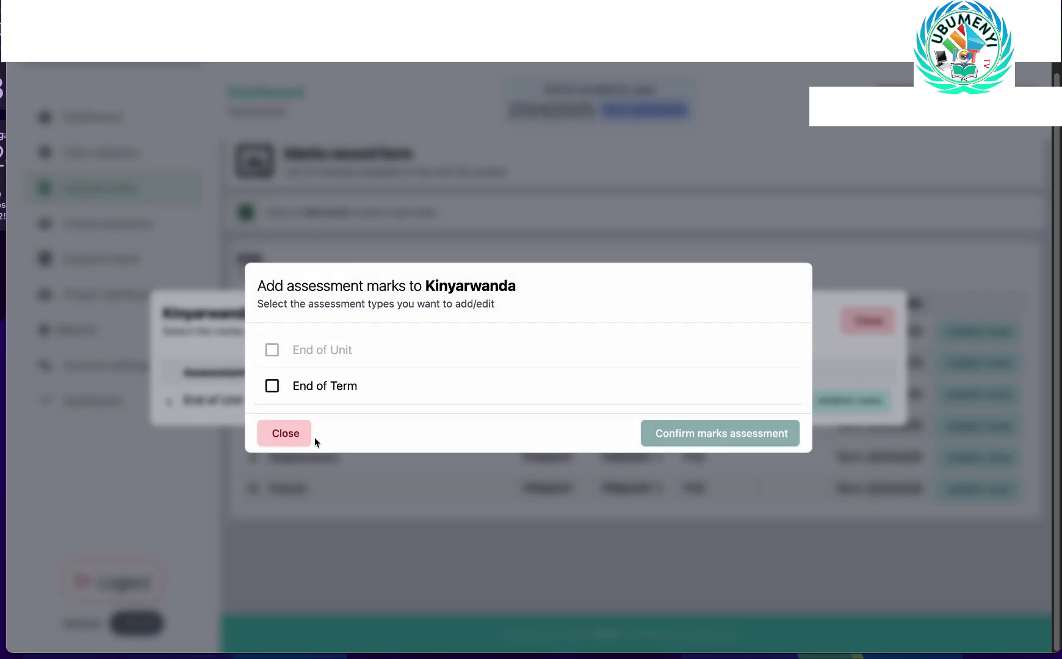
left_click(326, 399)
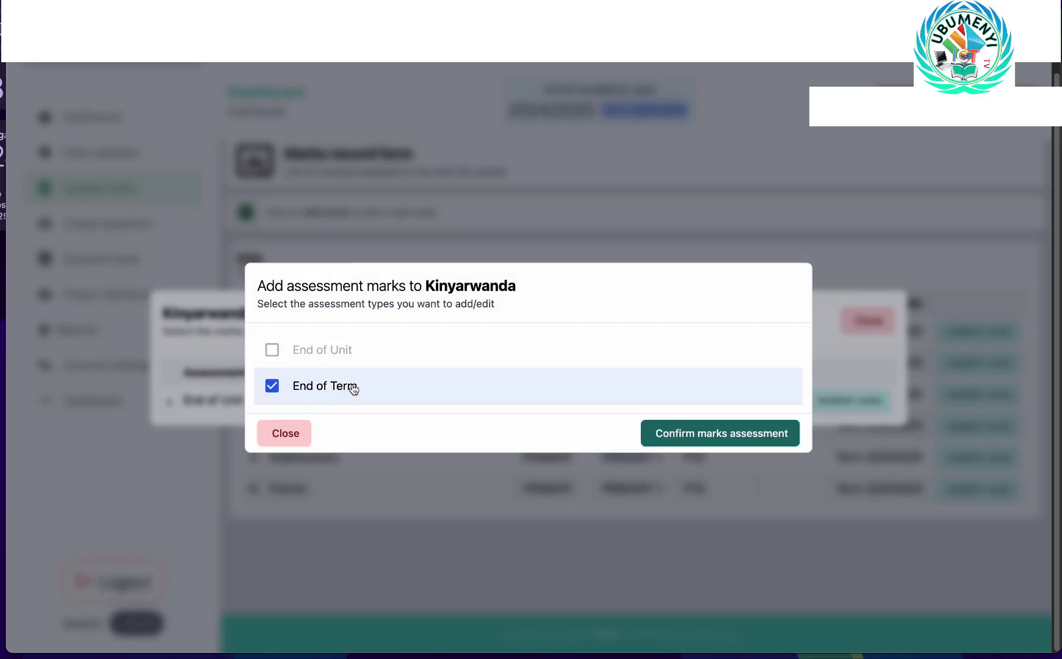
left_click(713, 435)
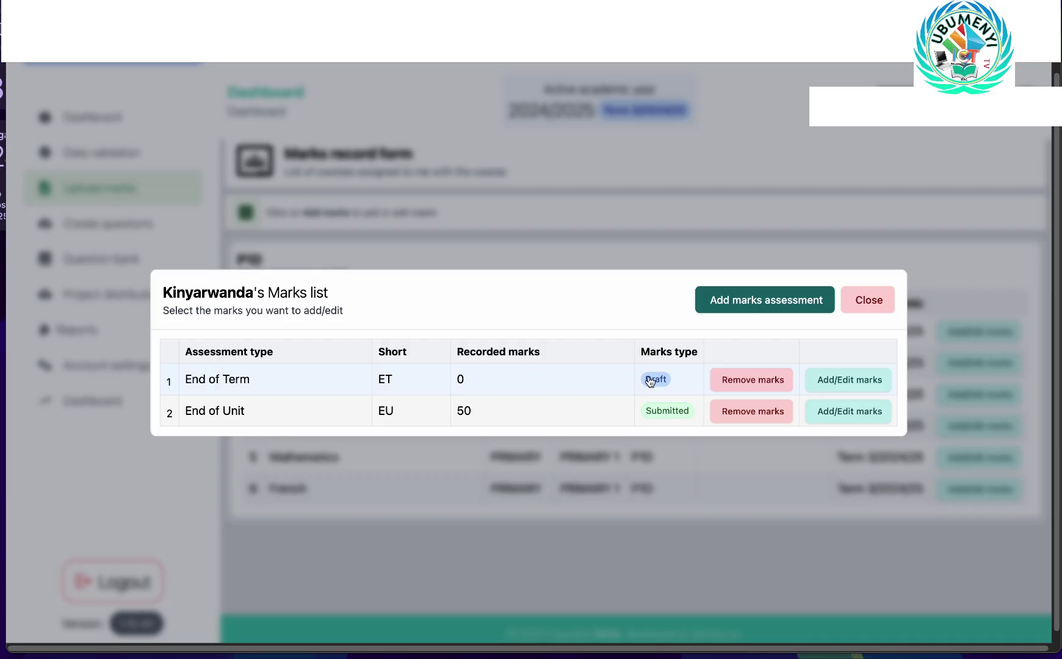
left_click(861, 381)
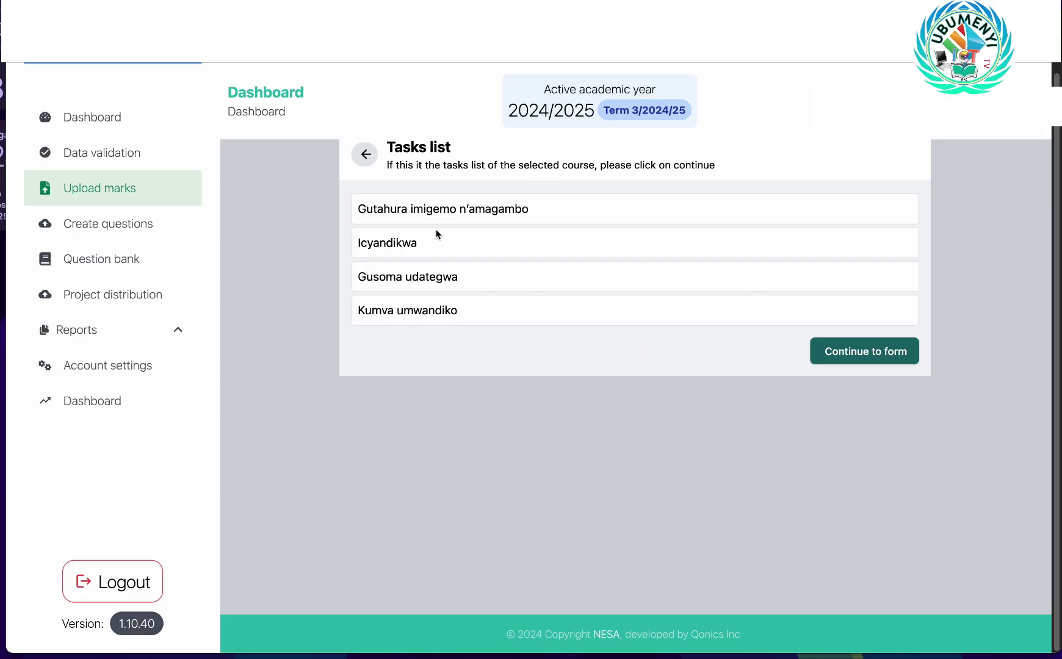
Step: Enter student 1's End of Term marks: Gutahura 5, Icyandikwa 3, Kumva umwandiko 5, Gusoma udategwa 3
left_click(880, 357)
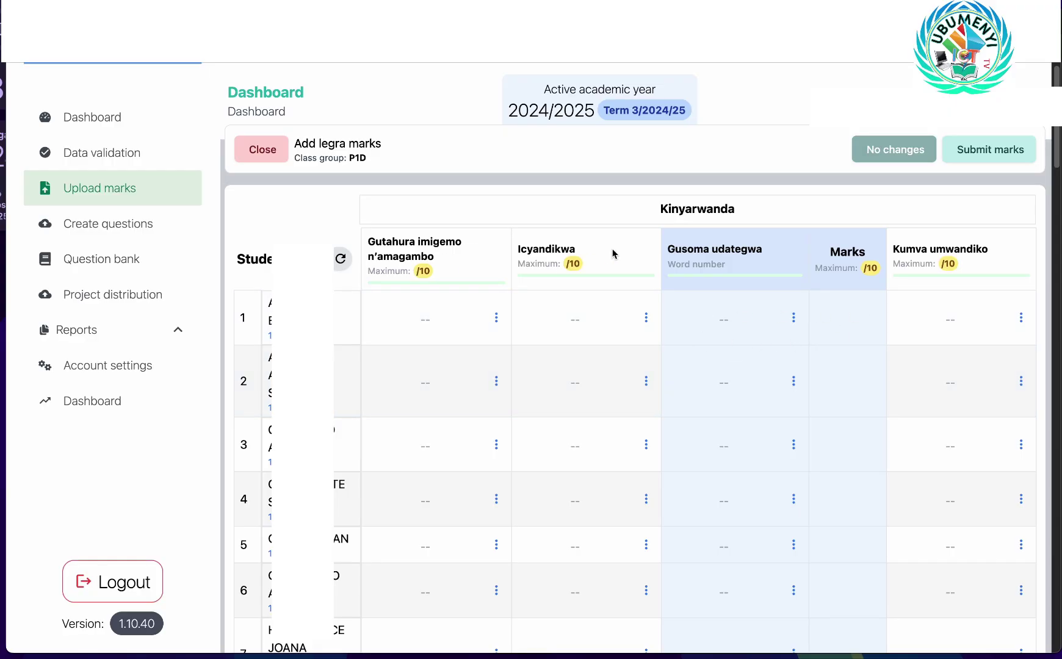
left_click(438, 321)
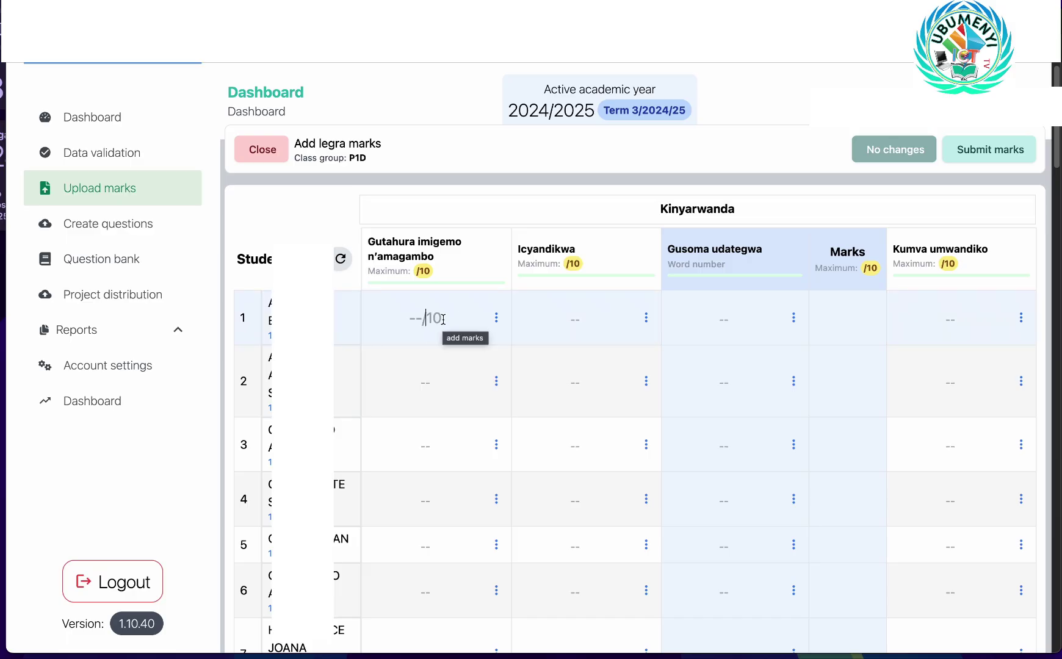
type("5")
left_click(576, 323)
type("3")
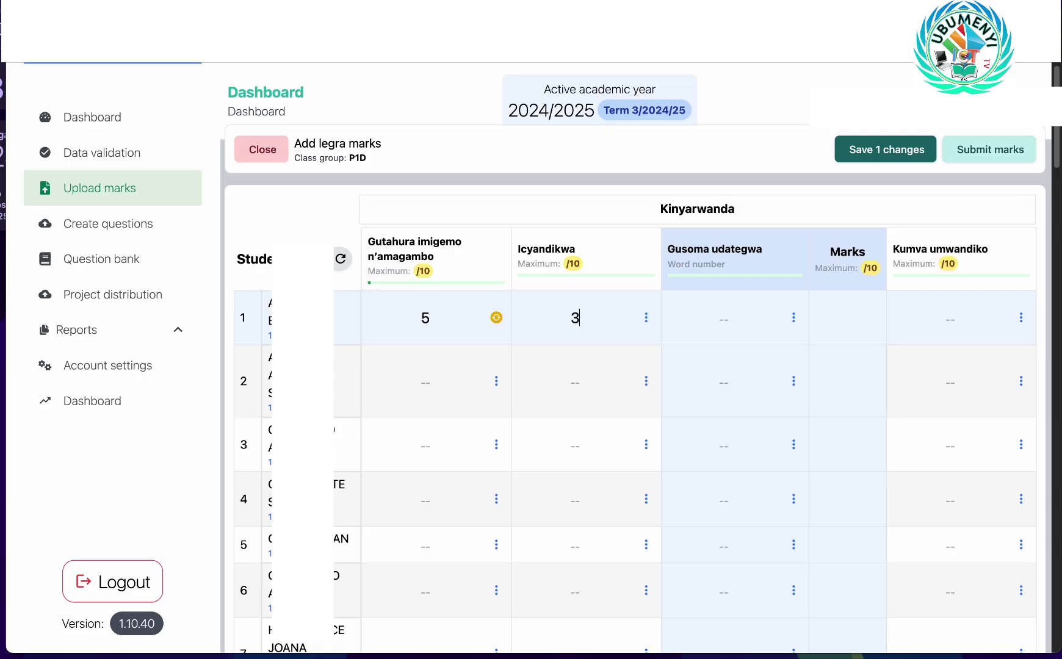
left_click(973, 324)
type("5")
left_click(739, 325)
type("3")
Step: Enter student 2's marks: Gutahura 5, Icyandikwa 3, Gusoma udategwa 5, Kumva umwandiko 3
left_click(465, 384)
type("5")
left_click(580, 386)
type("3")
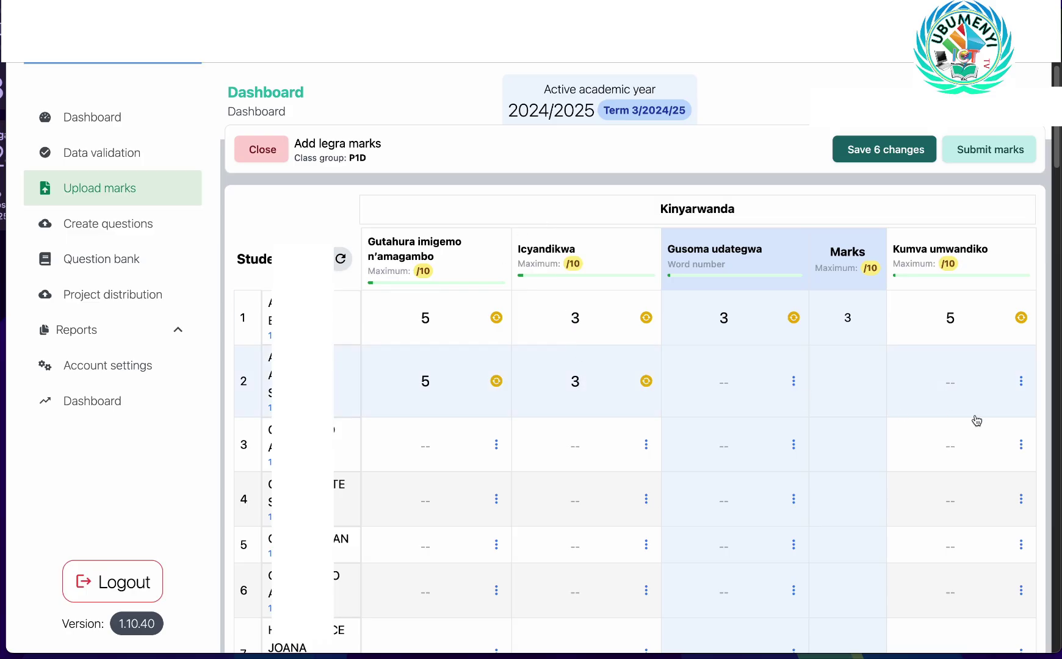
left_click(732, 393)
type("5")
left_click(893, 391)
left_click(916, 387)
type("3")
Step: Enter student 3's marks (5, 3, 3, and Kumva umwandiko corrected from 35 to 3), then save the 12 changes
left_click(434, 443)
type("5")
left_click(591, 452)
type("3")
left_click(726, 450)
type("3")
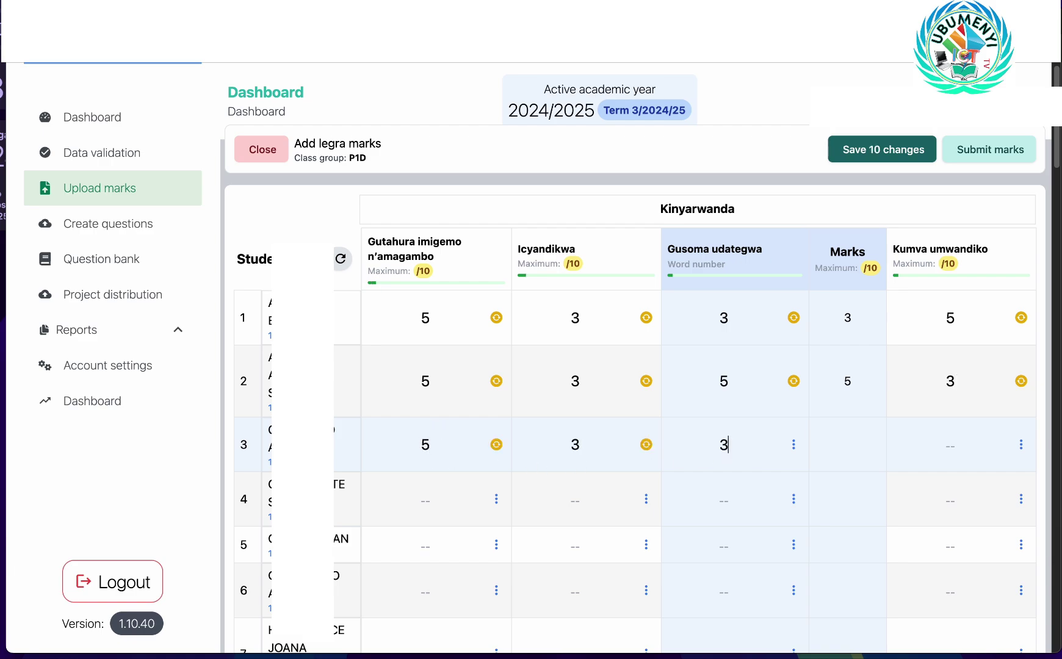
left_click(955, 440)
type("35")
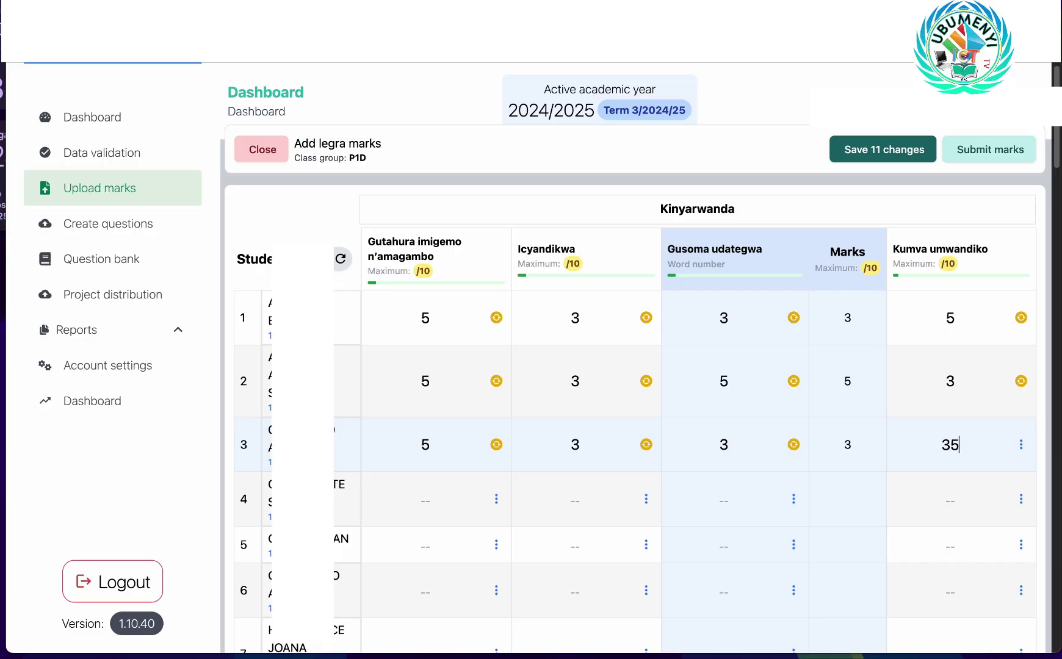
key("BackSpace")
key("Return")
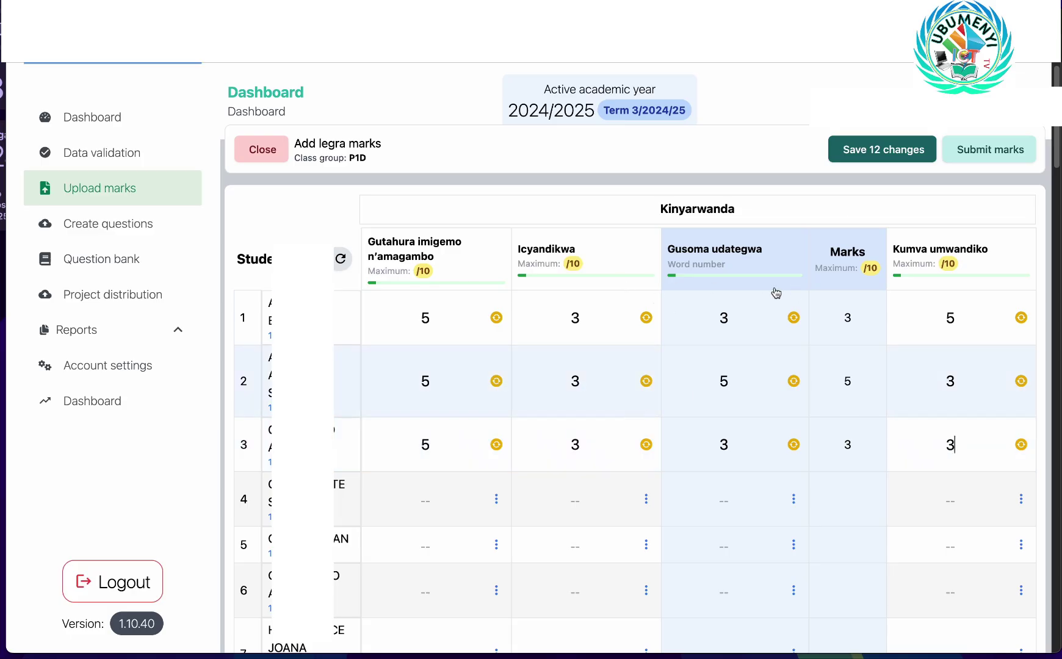
left_click(873, 154)
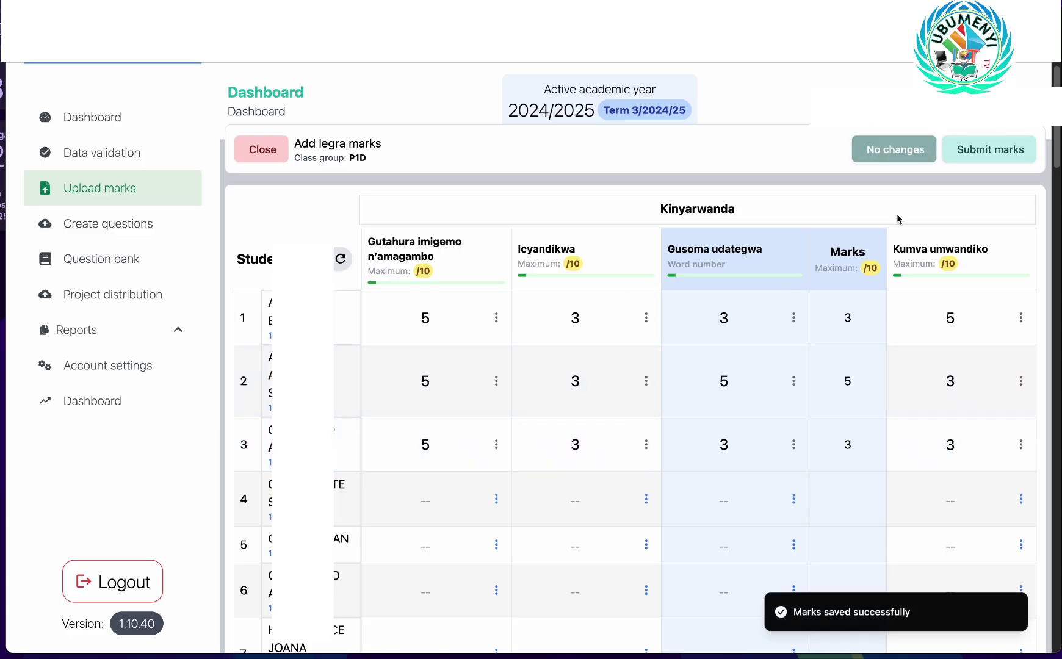
Step: Leave the form and reopen the Kinyarwanda End of Term marks entry form
left_click(270, 150)
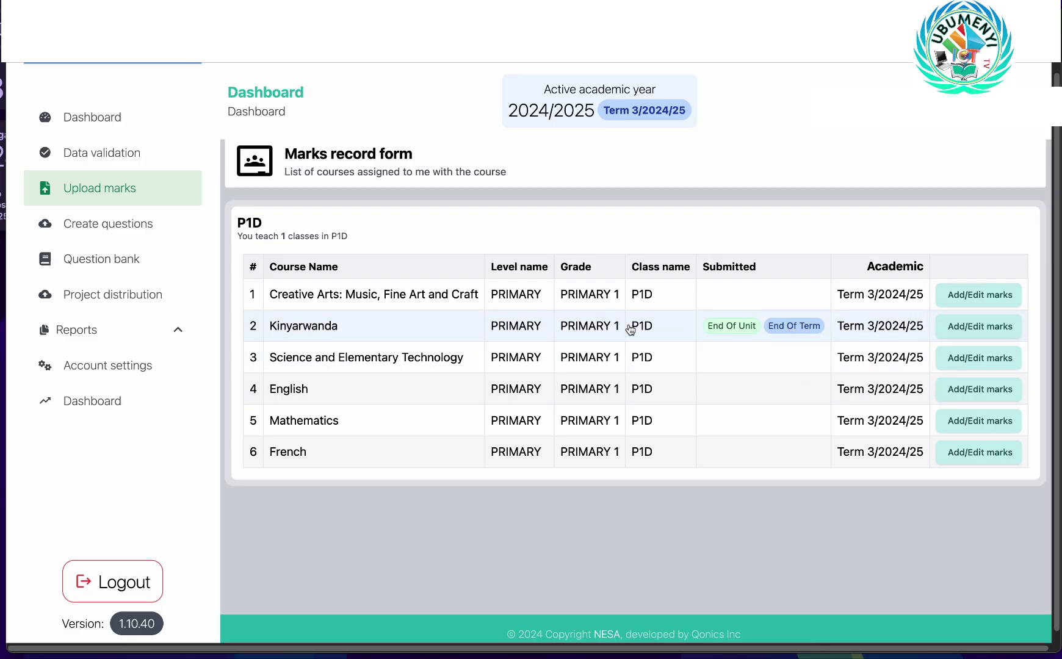
left_click(981, 327)
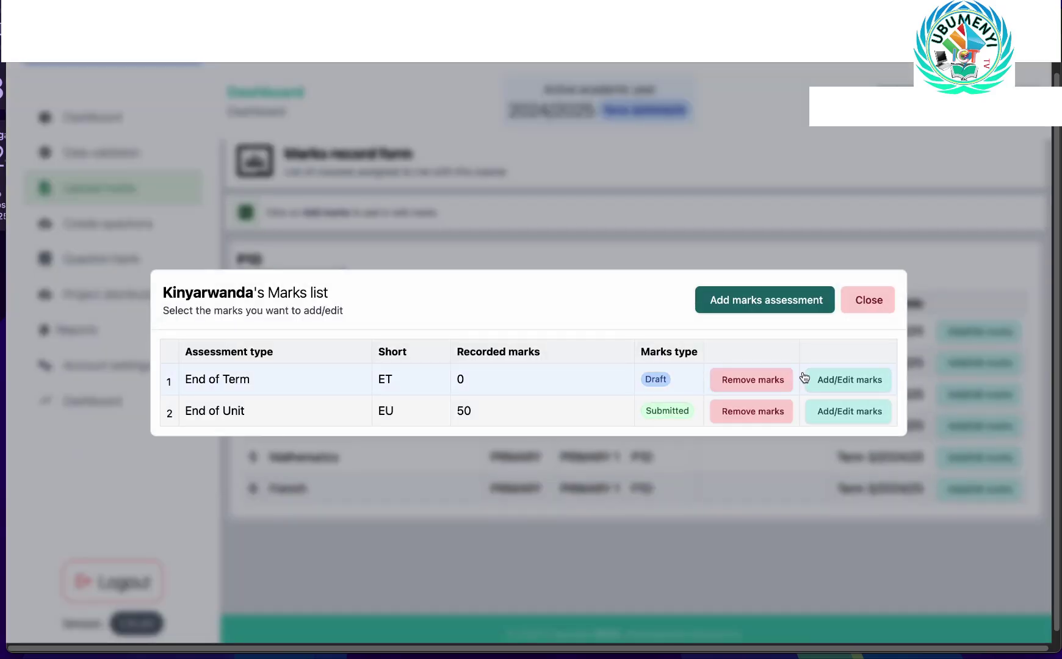
left_click(854, 380)
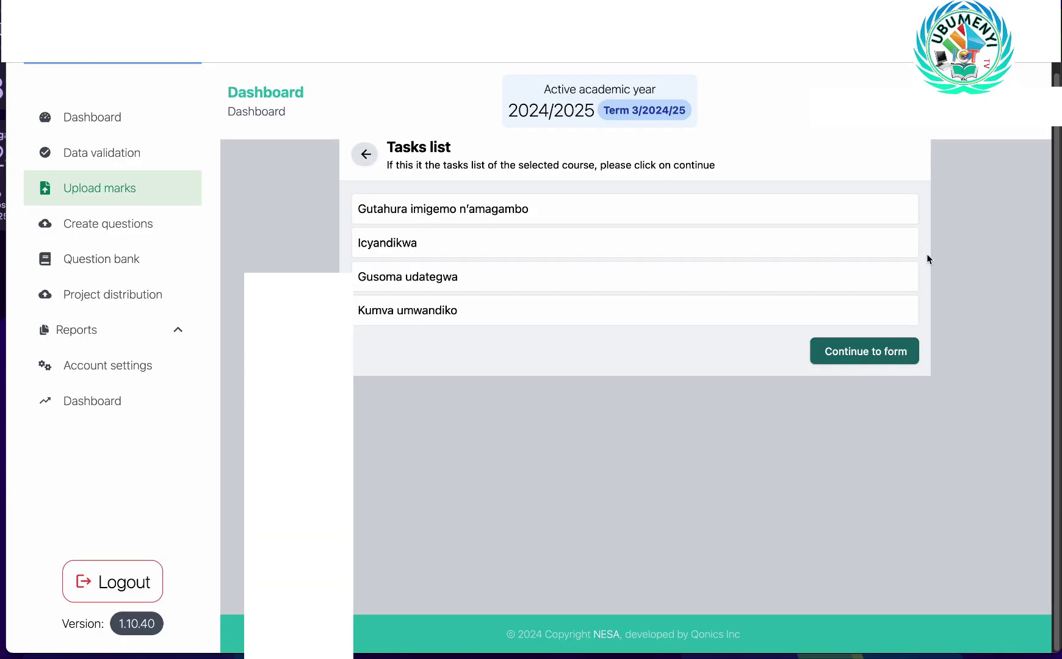
left_click(872, 350)
Step: Attempt to submit the End of Term marks, dismiss the incomplete-marks summary, and return to the P1D course list
left_click(985, 154)
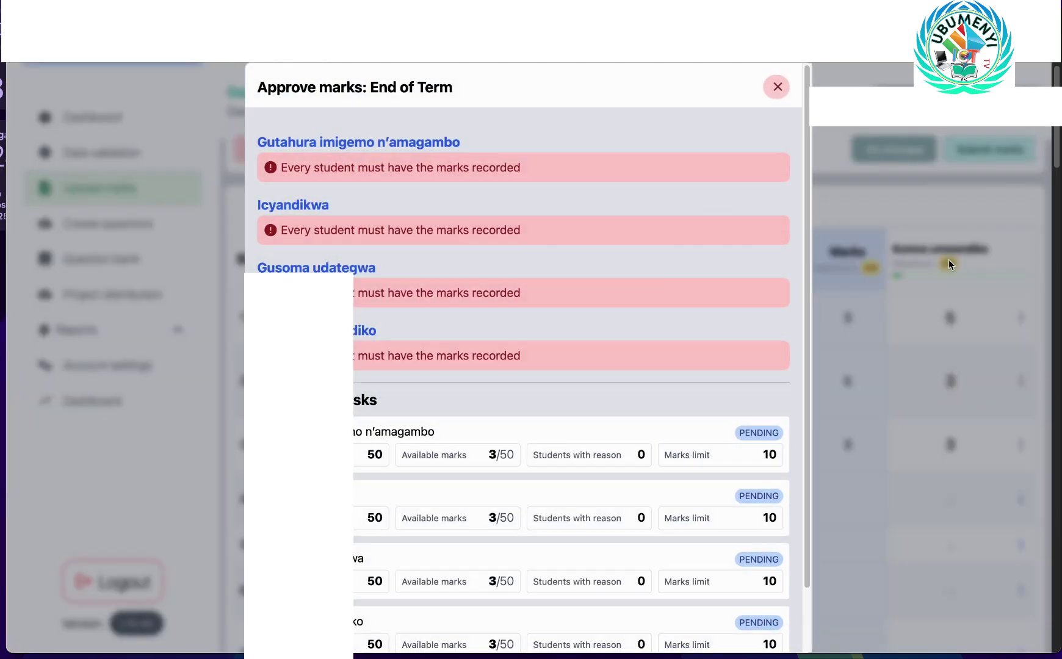
scroll(690, 393, "down", 2)
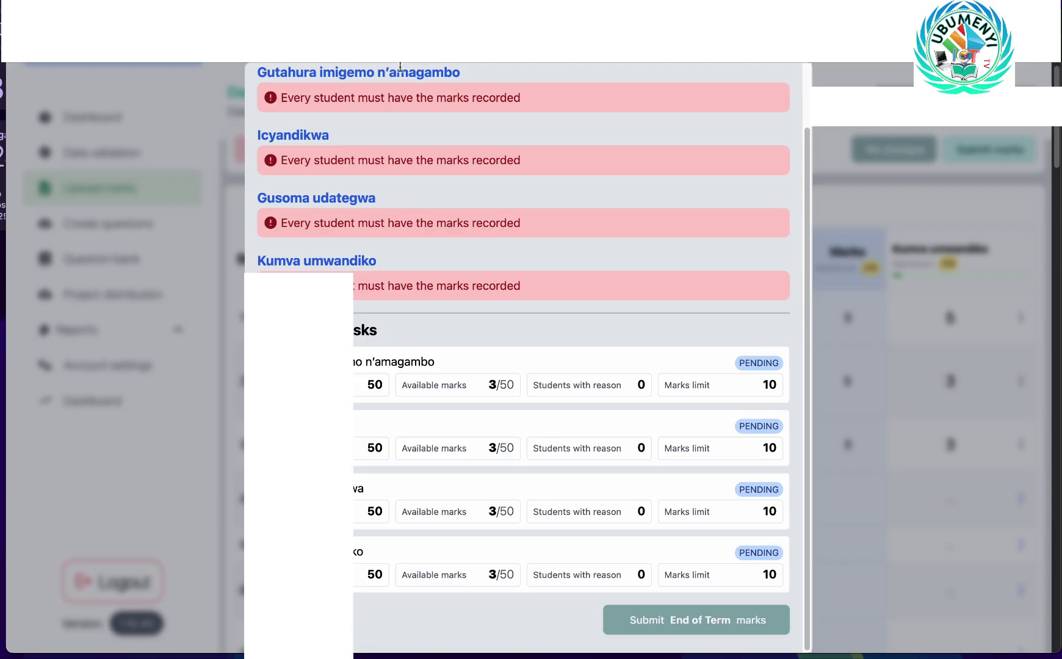
scroll(385, 299, "up", 2)
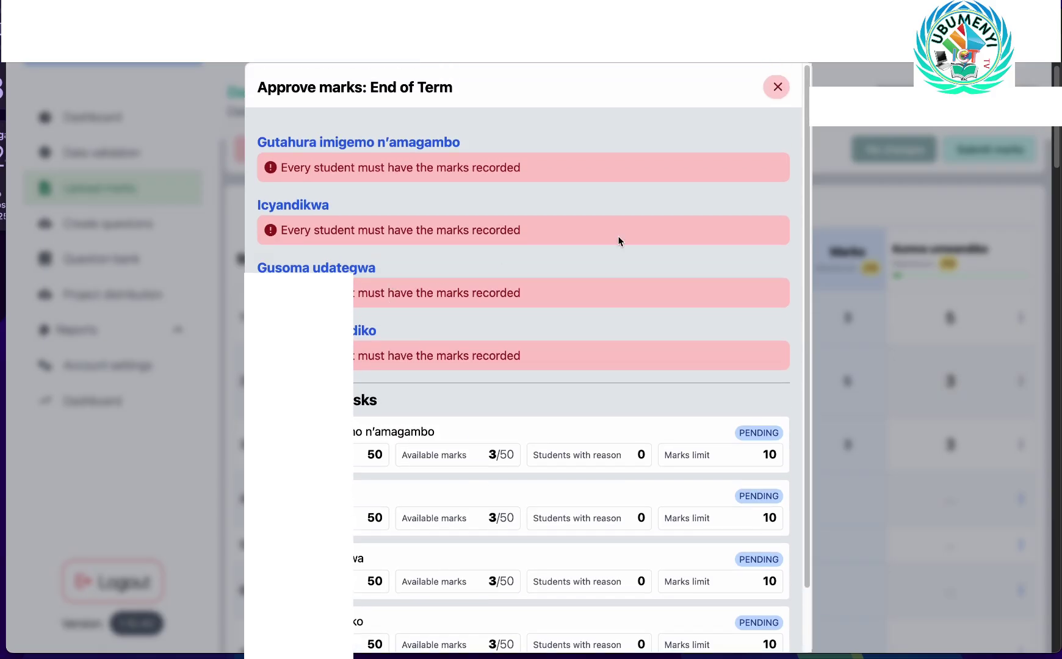
left_click(776, 87)
scroll(803, 288, "down", 6)
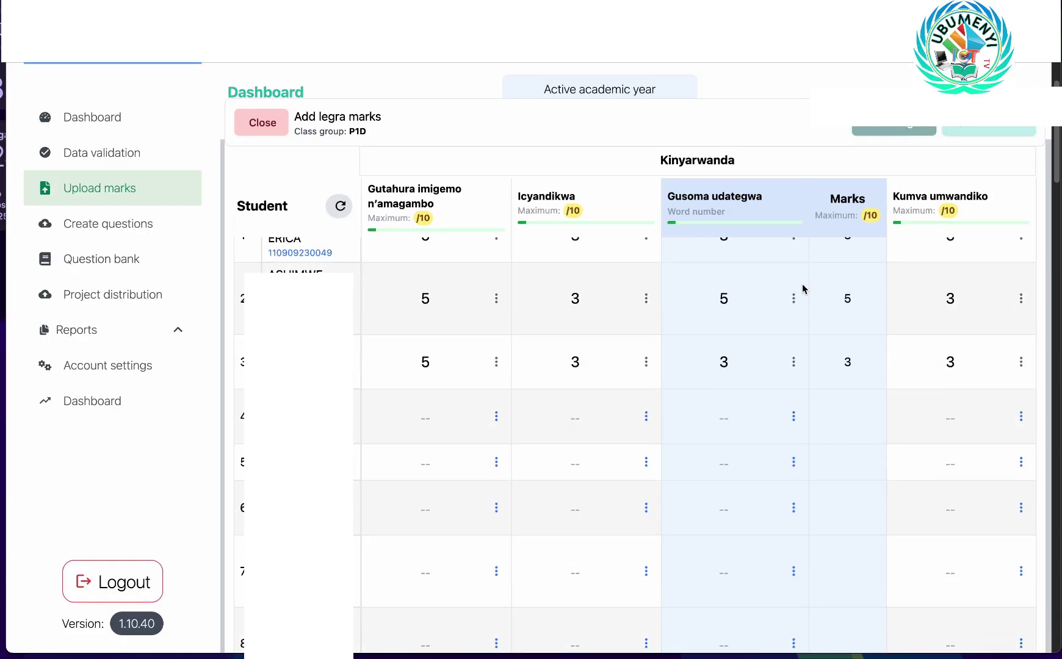
scroll(803, 289, "up", 8)
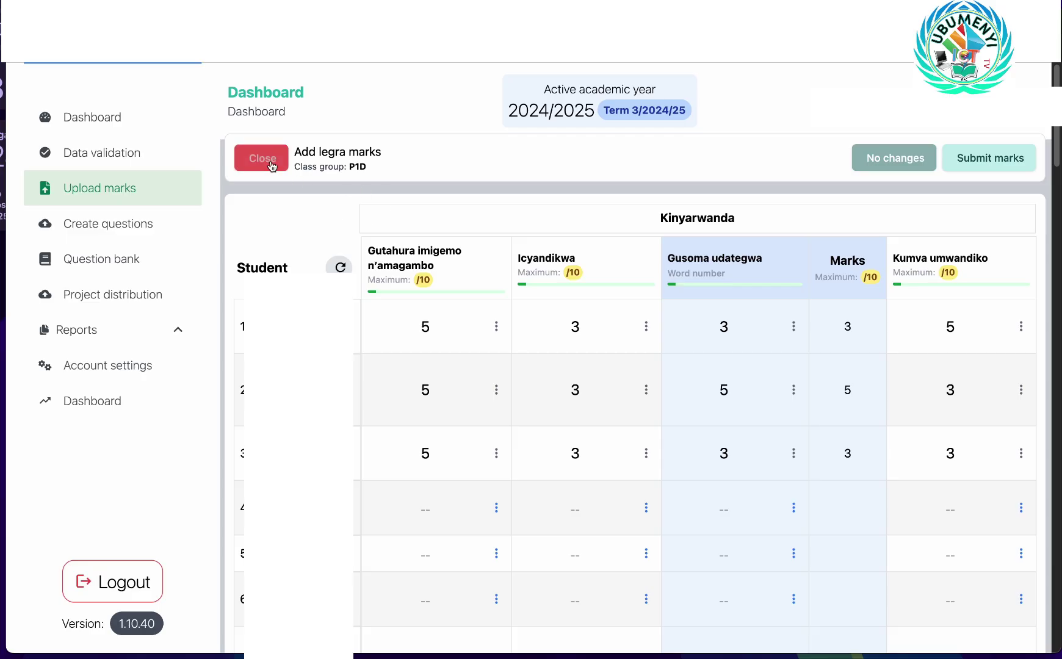
left_click(269, 160)
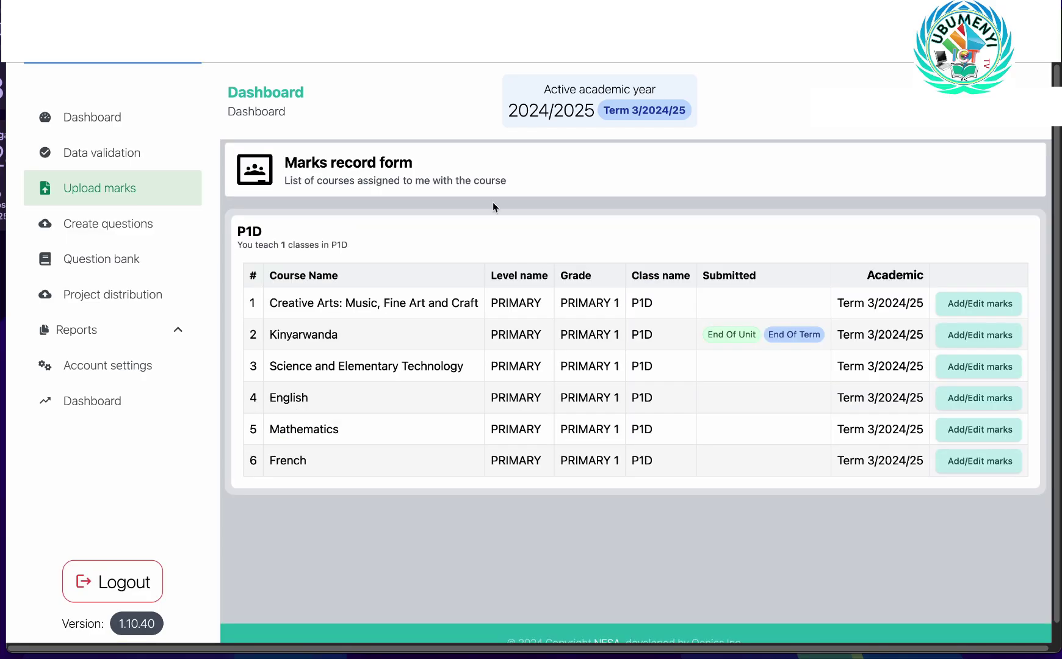